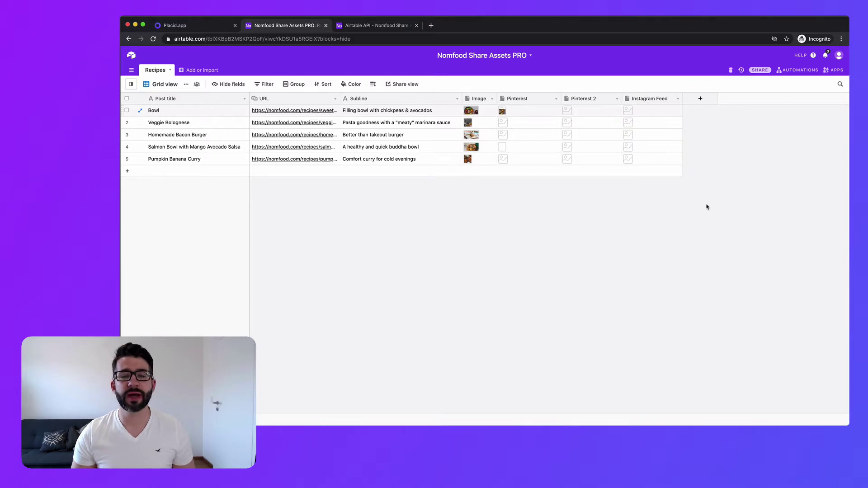
View the burger row's Pinterest, Pinterest 2 and Instagram Feed images one by one at full size.
click(511, 134)
click(503, 135)
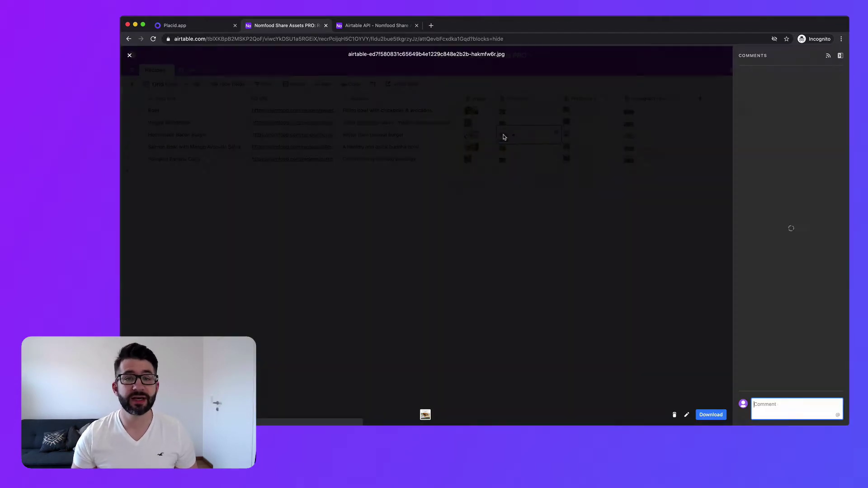
key(Escape)
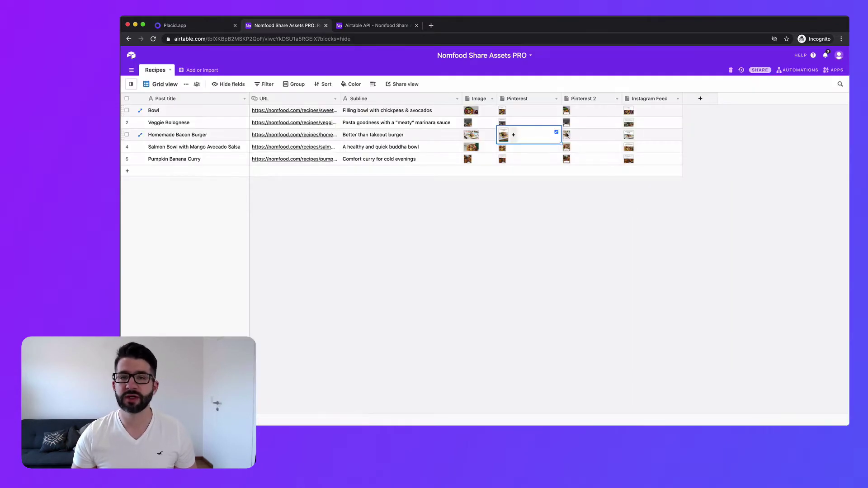
key(Right)
key(space)
key(Escape)
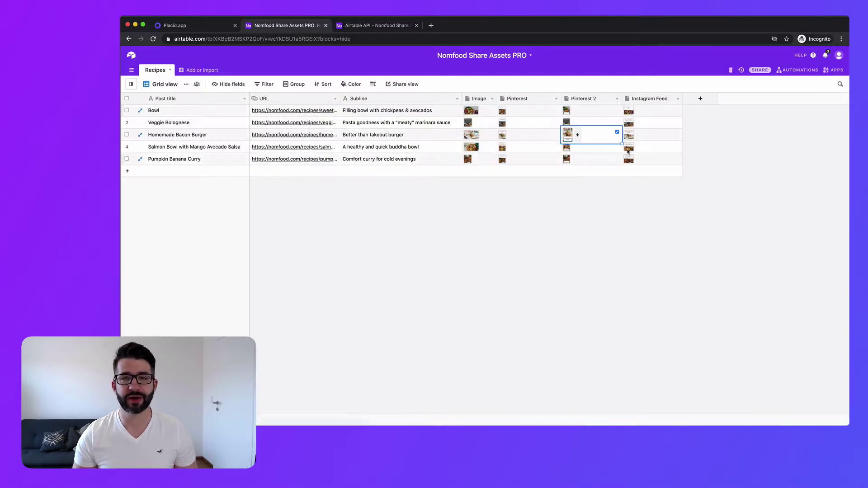
click(642, 135)
click(629, 136)
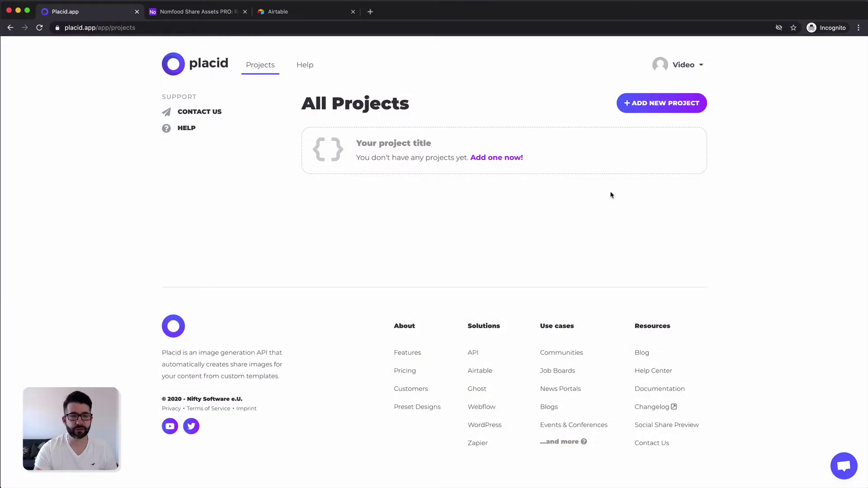
Create a Placid project titled 'Airtable Images' with Airtable as its data source.
click(670, 103)
click(389, 191)
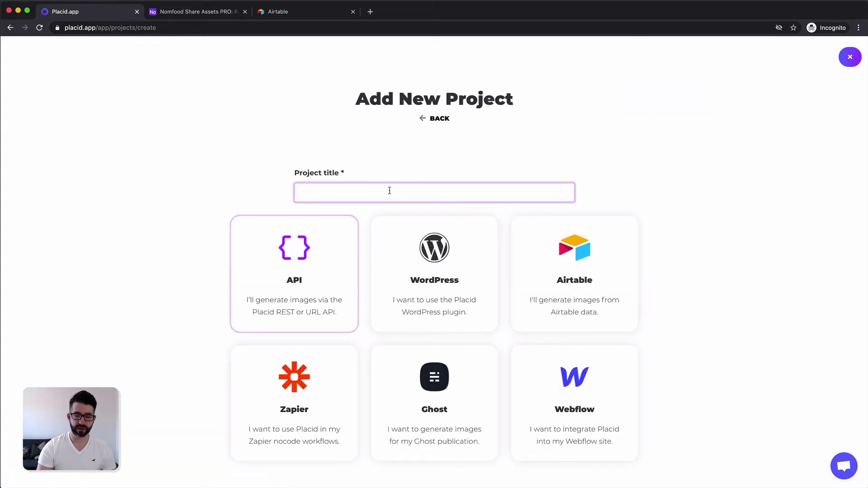
text(Airt)
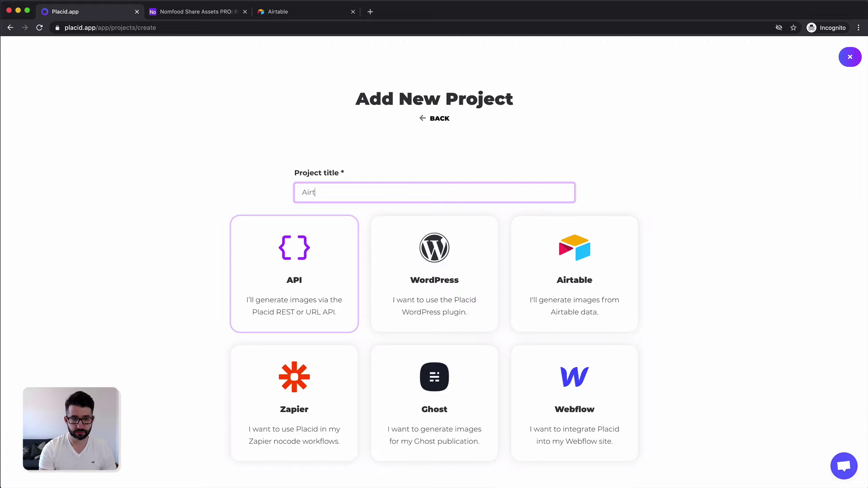
text(able Images)
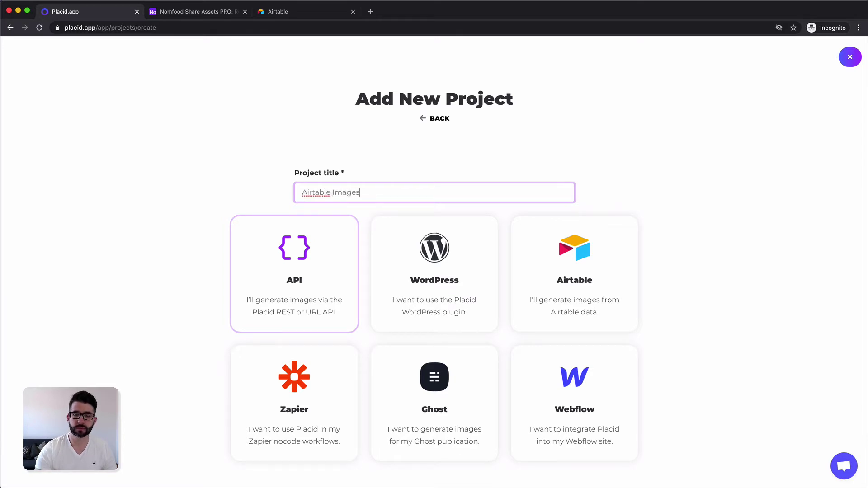
click(577, 277)
scroll(636, 271, down, 1)
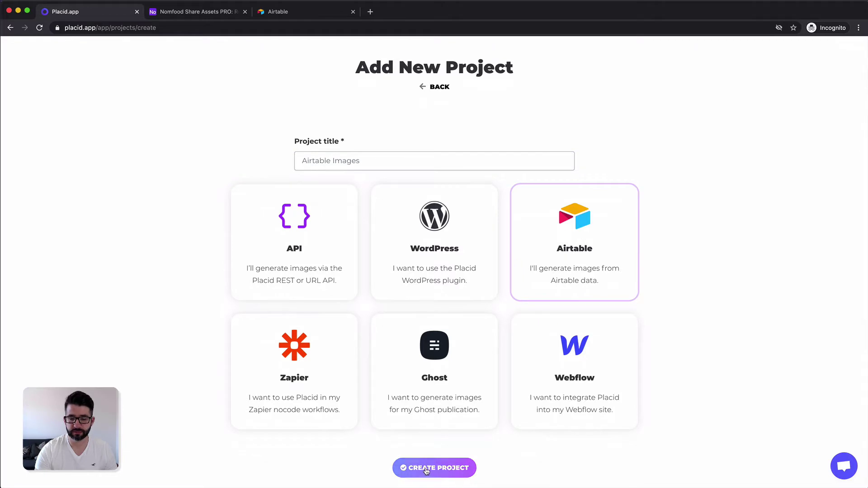
click(441, 468)
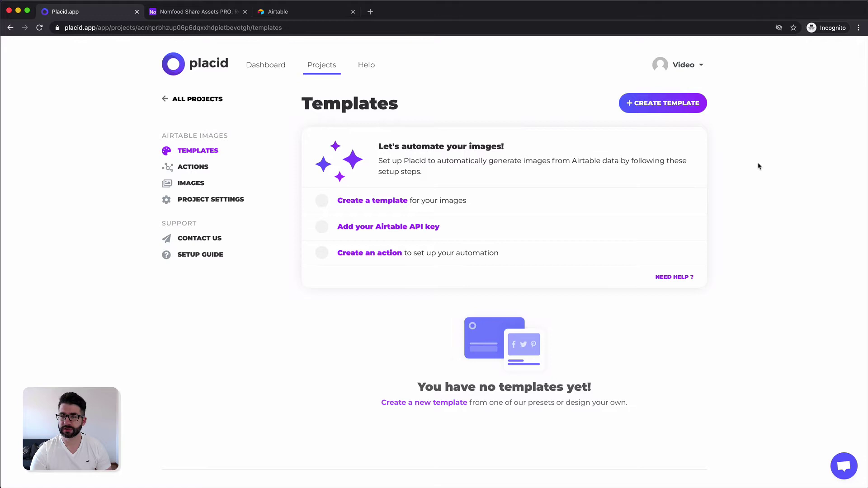
Start a Pinterest-size template from the '12 foods that you should buy organic' preset design.
click(677, 111)
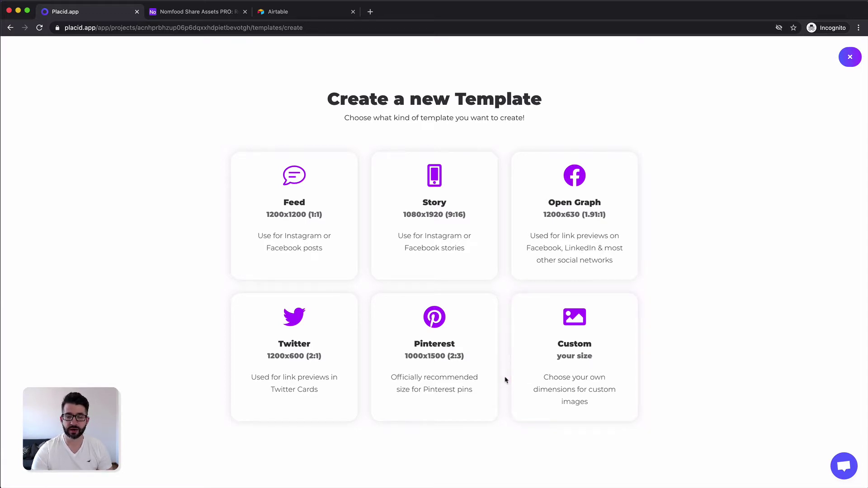
click(460, 368)
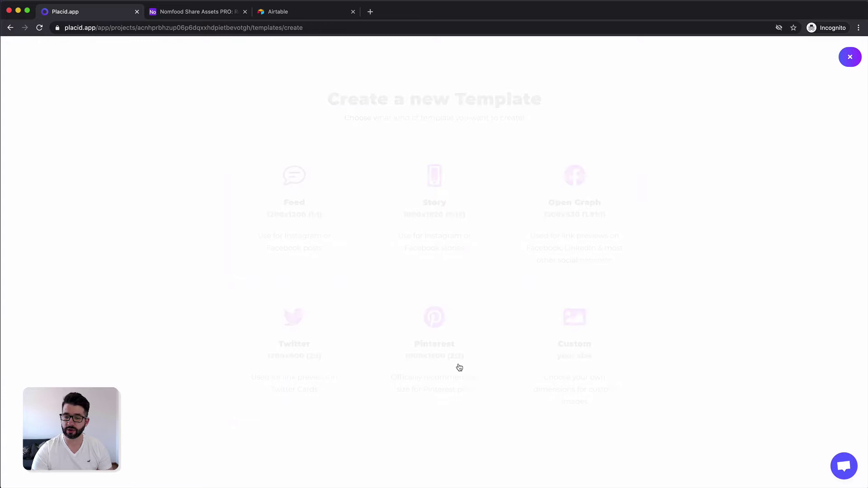
scroll(458, 359, down, 1)
scroll(458, 359, down, 20)
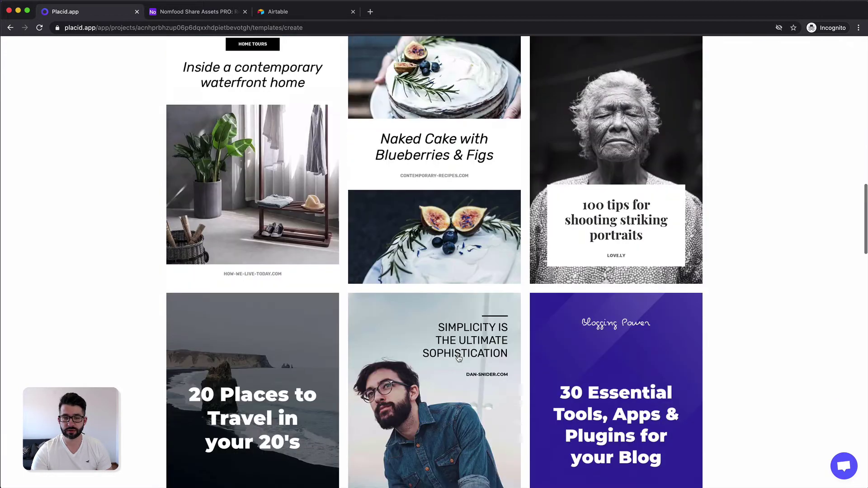
scroll(459, 358, down, 10)
click(618, 232)
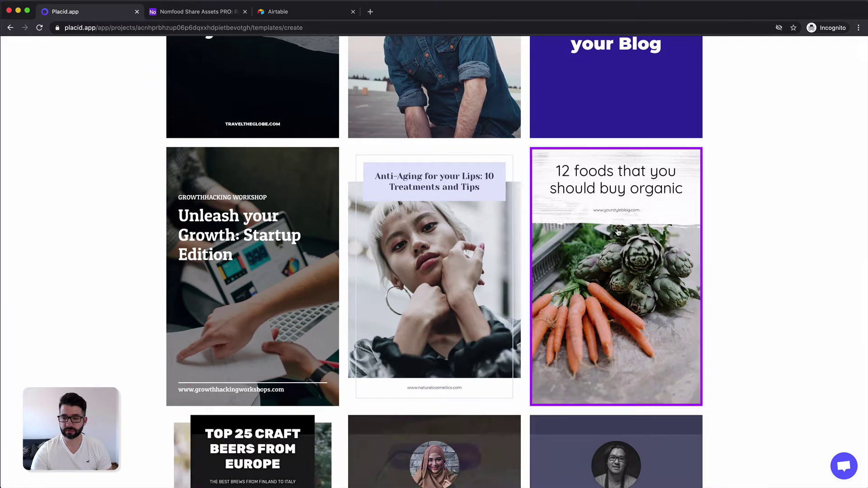
click(425, 465)
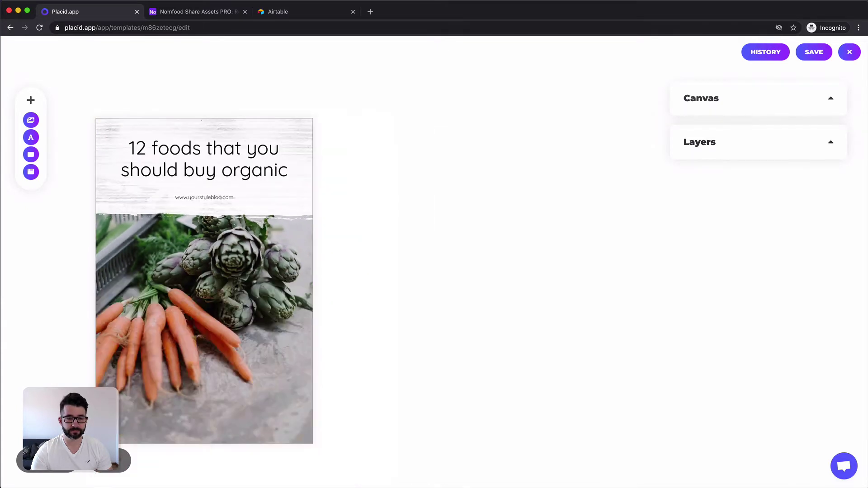
Review the template's layers, then save it as Brush (800x1200) and close the editor.
scroll(208, 332, down, 2)
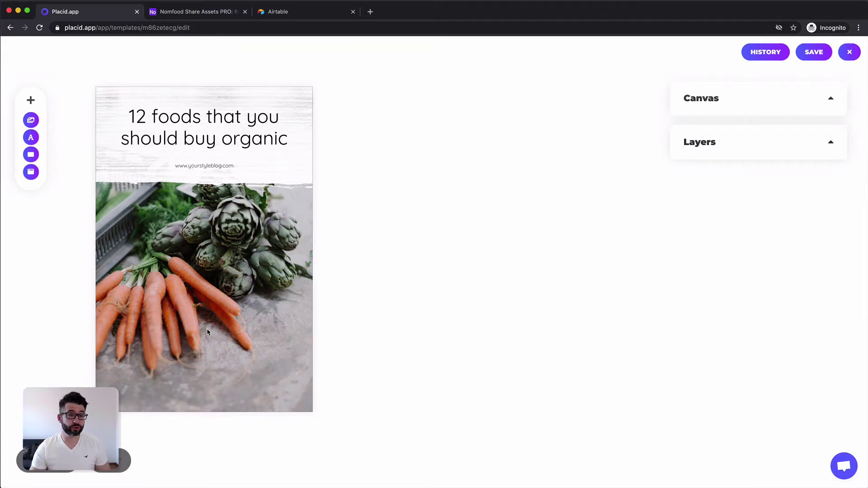
click(697, 140)
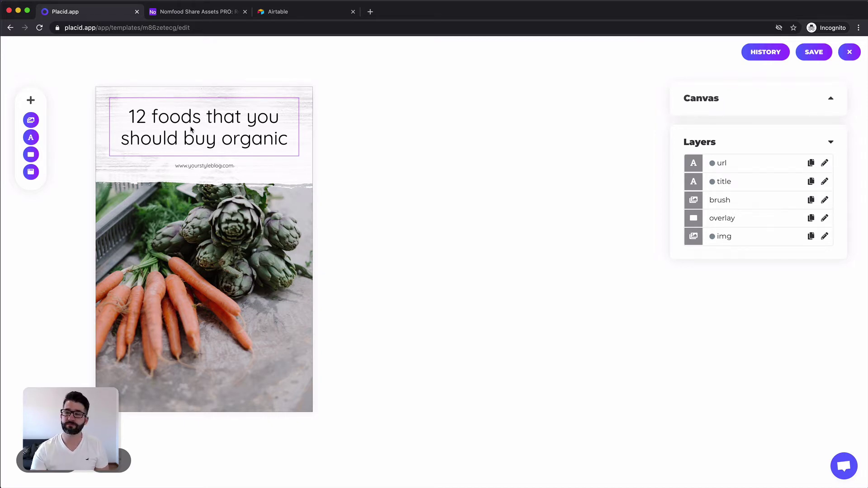
scroll(257, 152, down, 2)
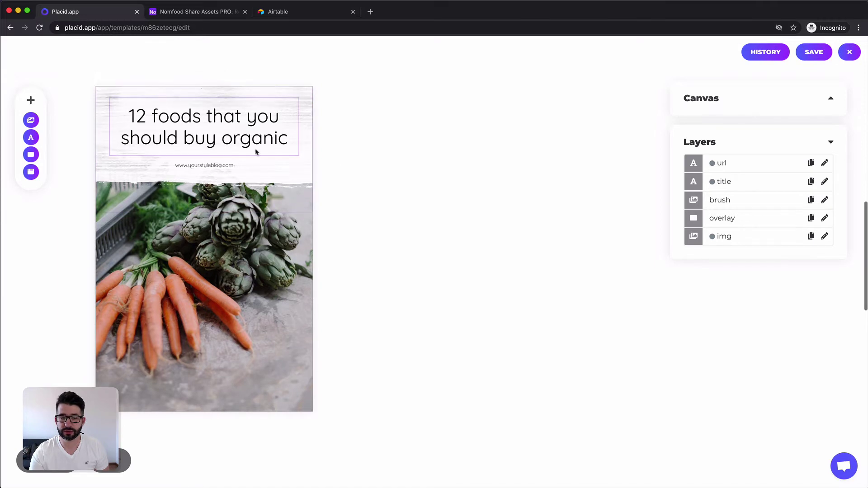
click(814, 53)
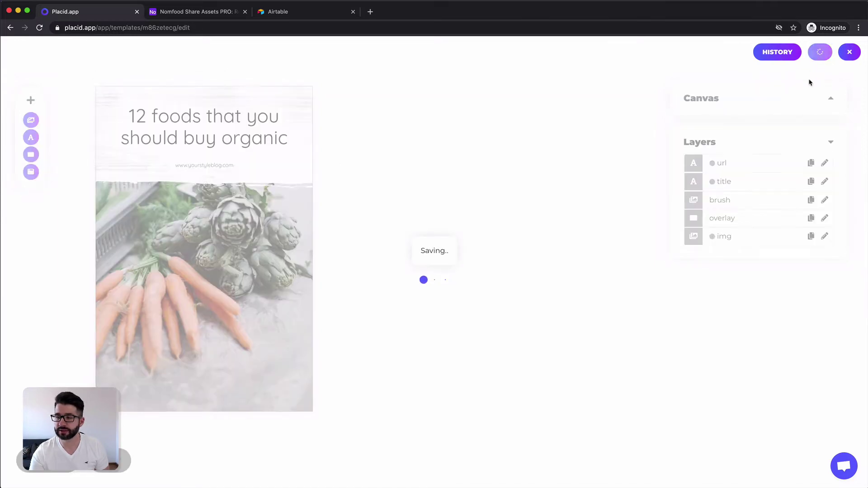
click(854, 53)
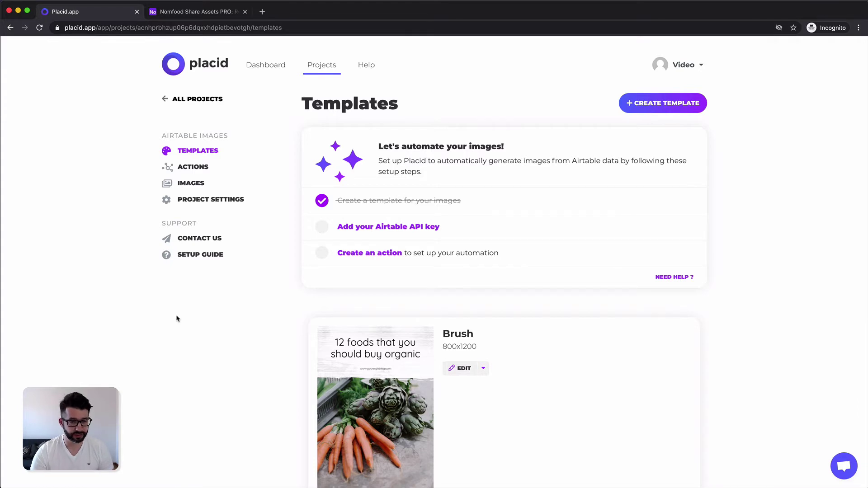
click(179, 204)
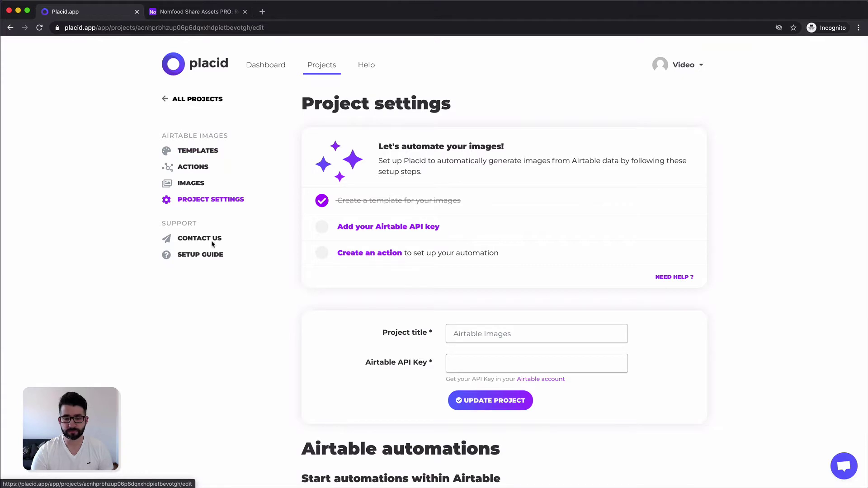
scroll(368, 375, down, 3)
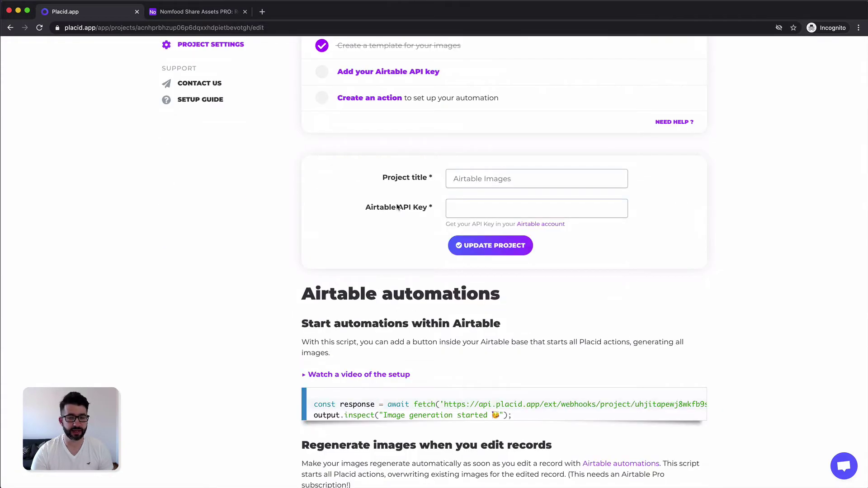
click(472, 205)
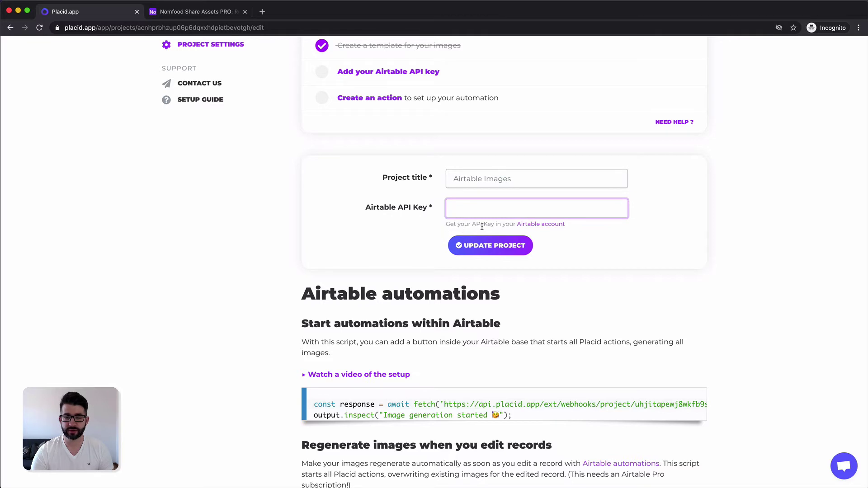
click(536, 225)
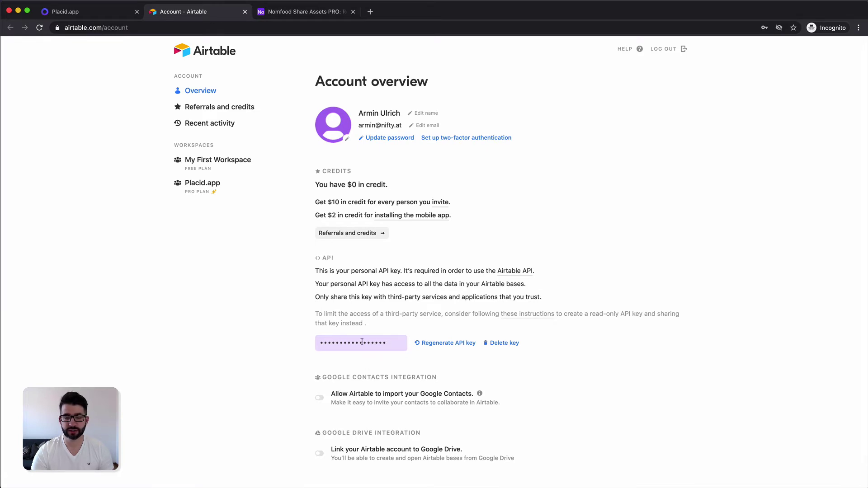
click(102, 13)
click(467, 206)
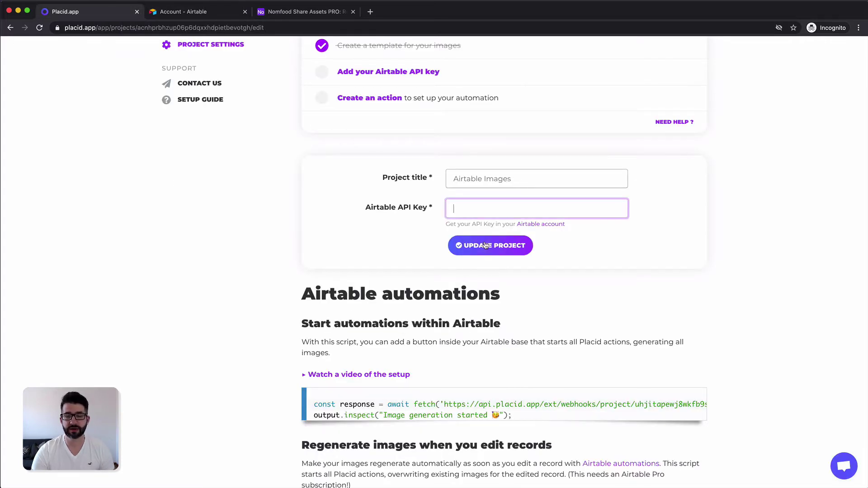
scroll(389, 284, up, 3)
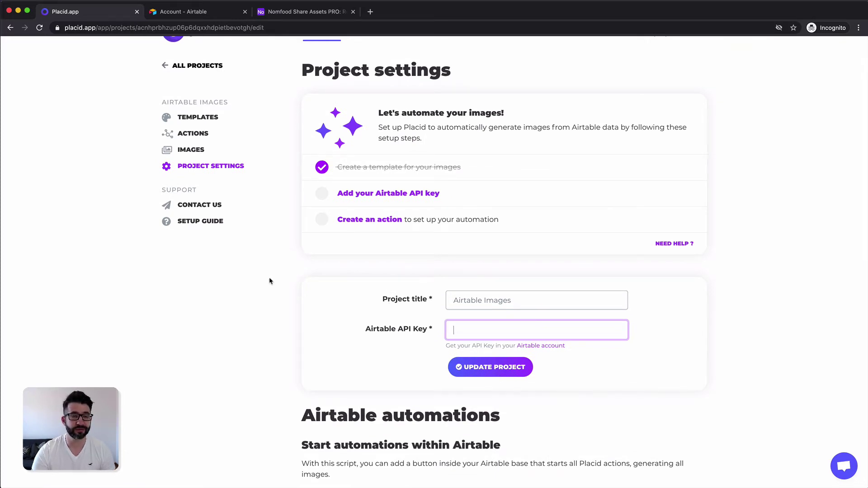
scroll(275, 293, up, 1)
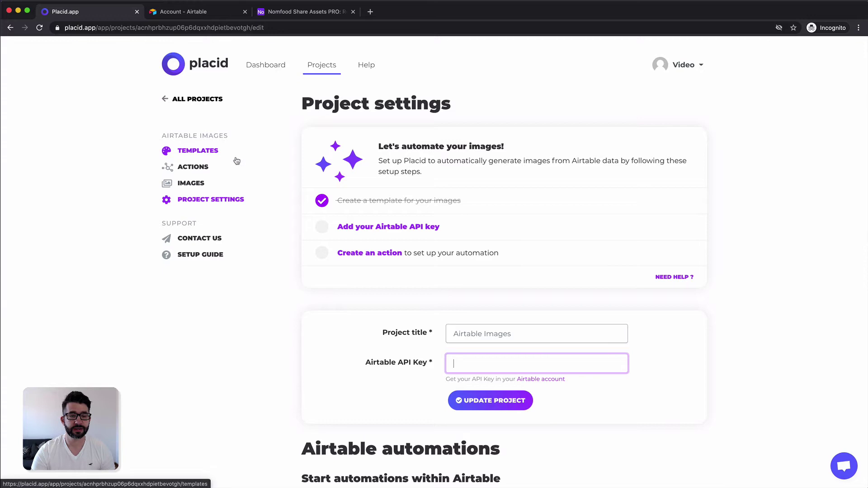
Go back to the project's Templates, checking the Nomfood Recipes table in Airtable along the way.
click(213, 153)
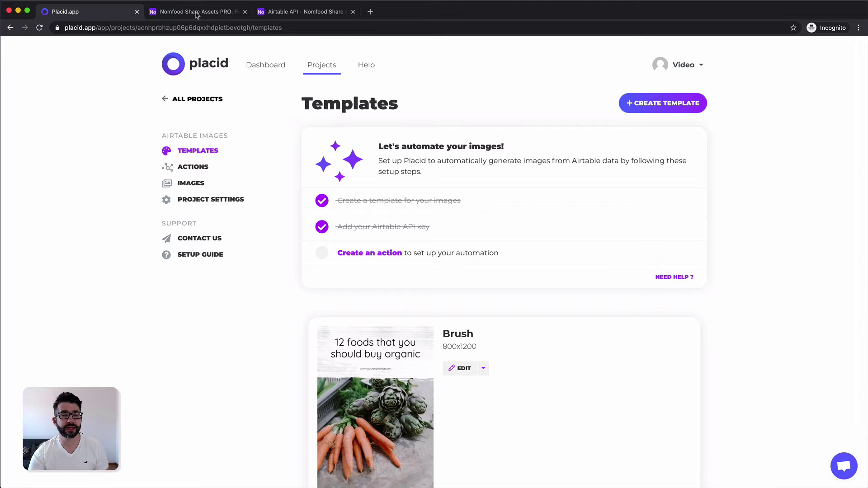
click(196, 12)
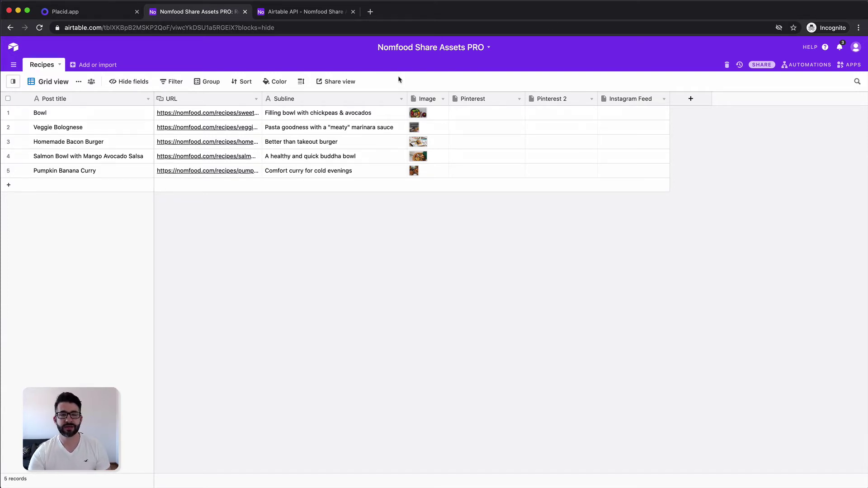
click(74, 12)
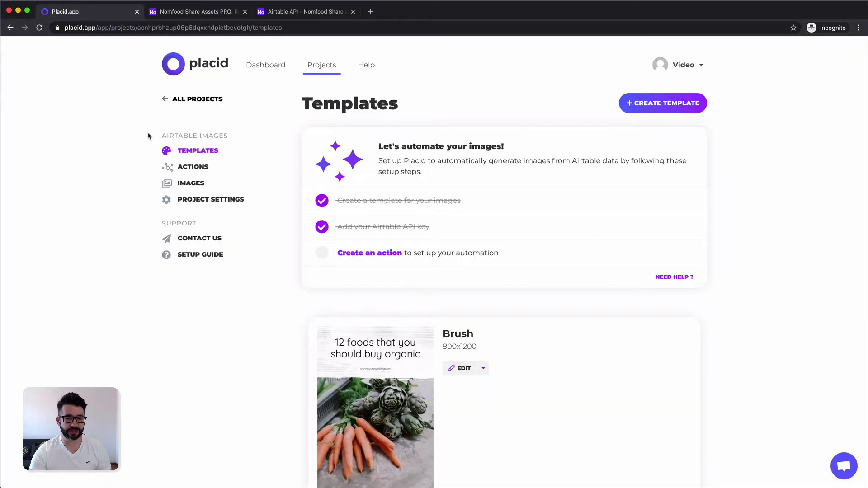
Start a new image action and title it Pinterest.
click(199, 167)
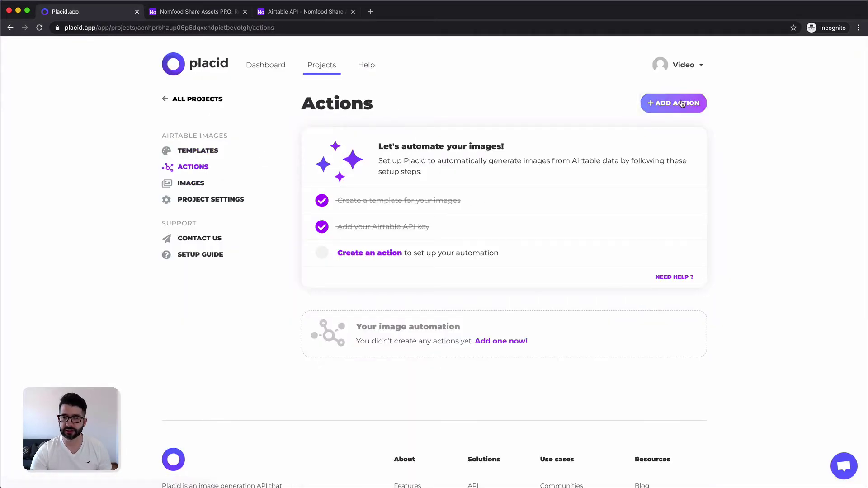
click(683, 104)
click(428, 259)
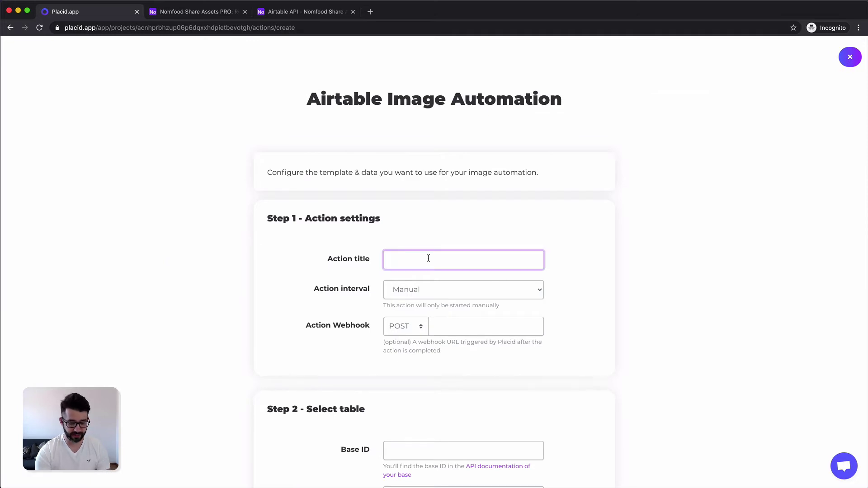
text(Pinterest)
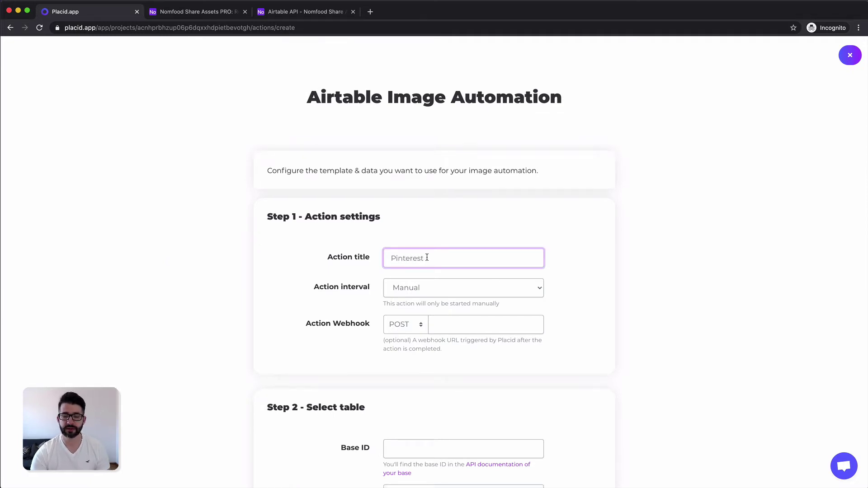
scroll(338, 285, down, 3)
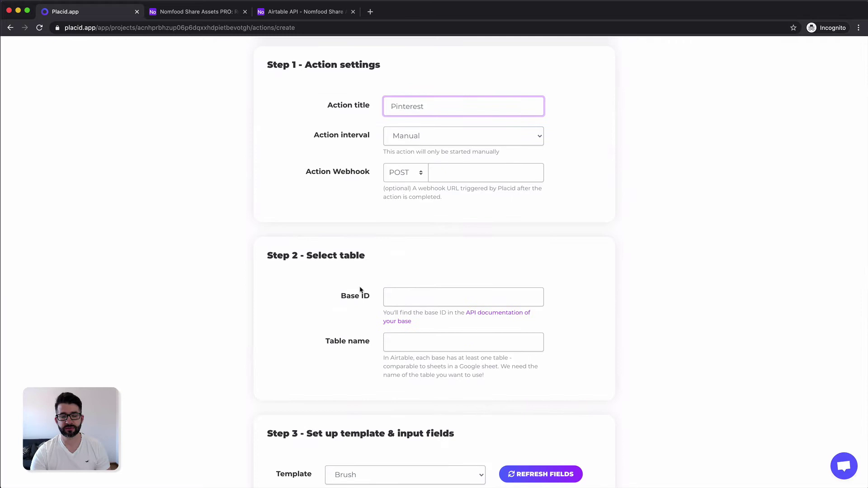
Copy the Nomfood base ID from the Airtable API docs into the action's Base ID field.
click(394, 297)
scroll(361, 289, down, 1)
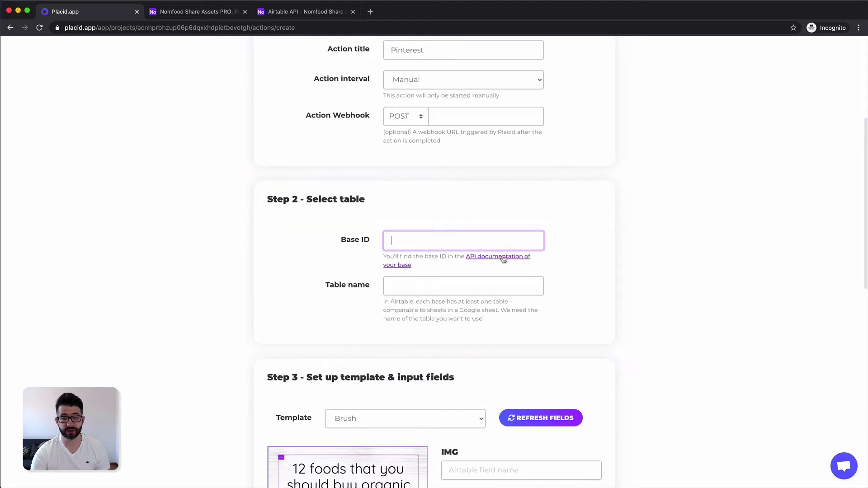
click(289, 11)
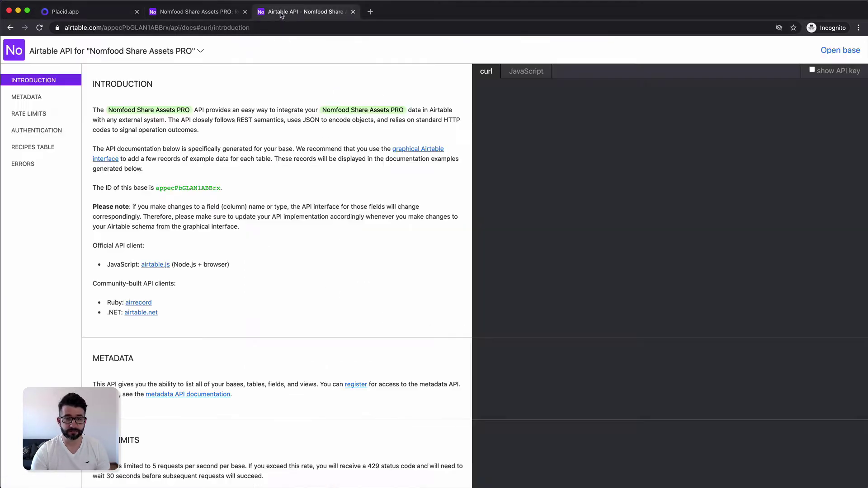
double_click(162, 188)
key(super+c)
click(90, 11)
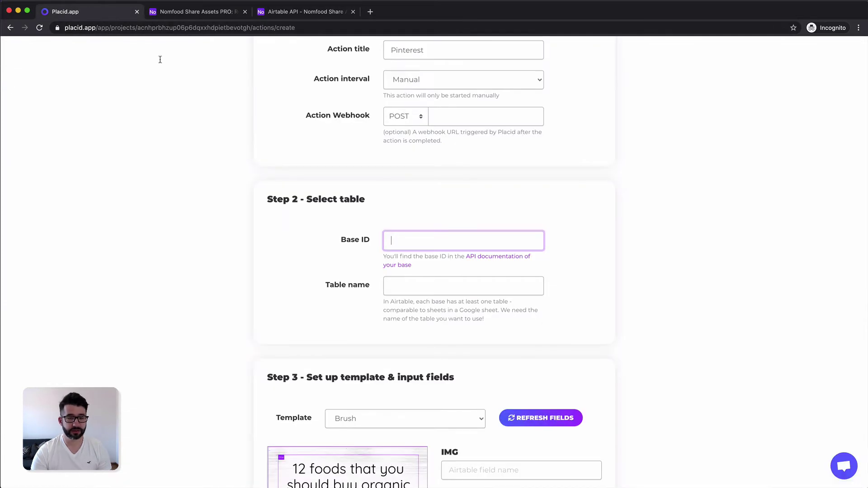
key(super+v)
drag(330, 286, 380, 289)
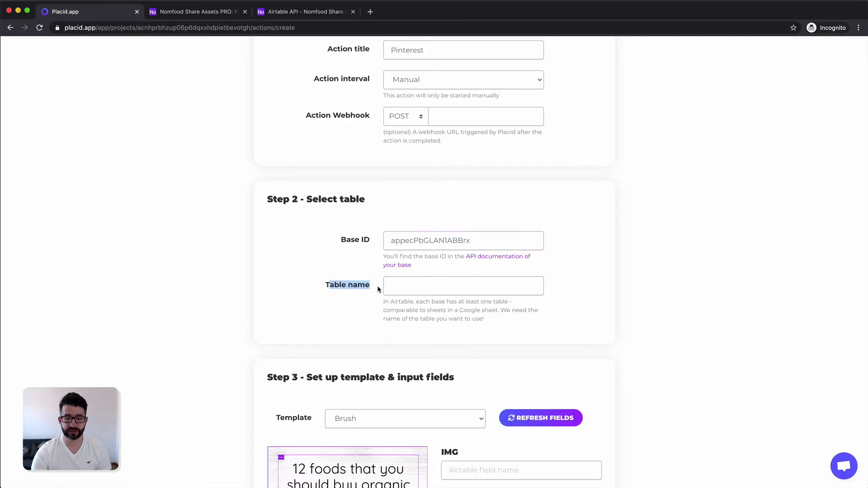
Enter Recipes as the table name and review the Brush template's IMG, TITLE and URL inputs.
click(429, 284)
click(194, 14)
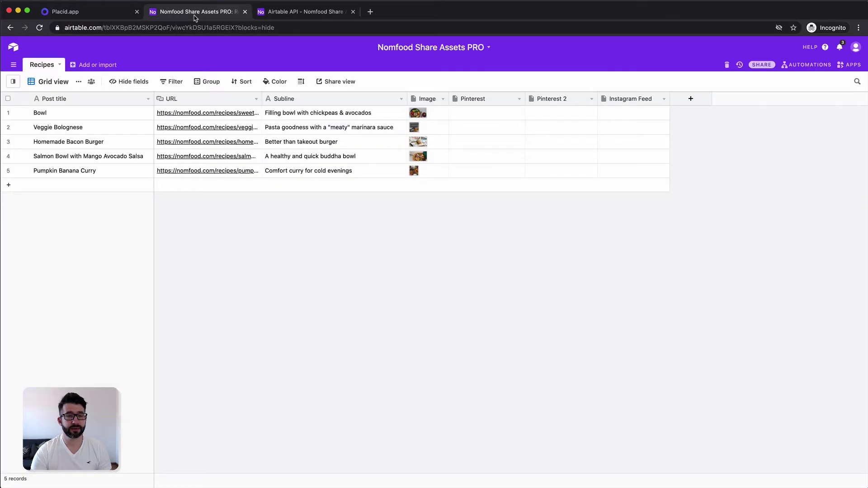
click(66, 12)
text(Recipes)
scroll(190, 299, down, 5)
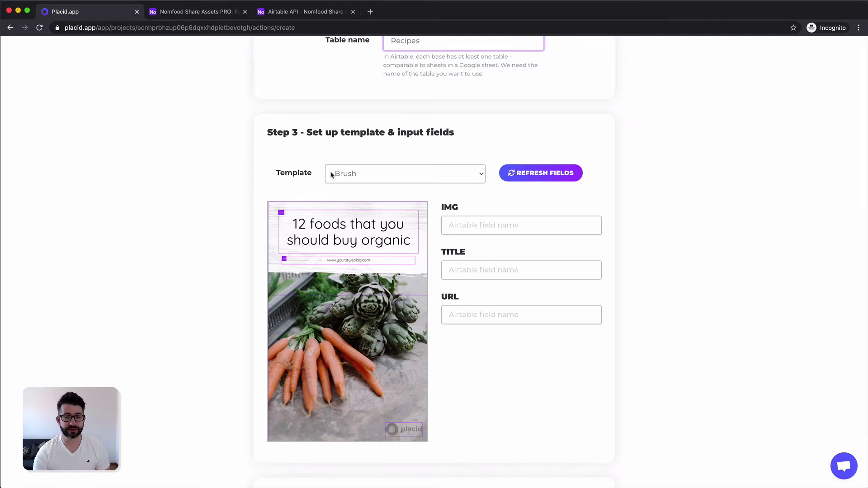
drag(277, 194, 235, 219)
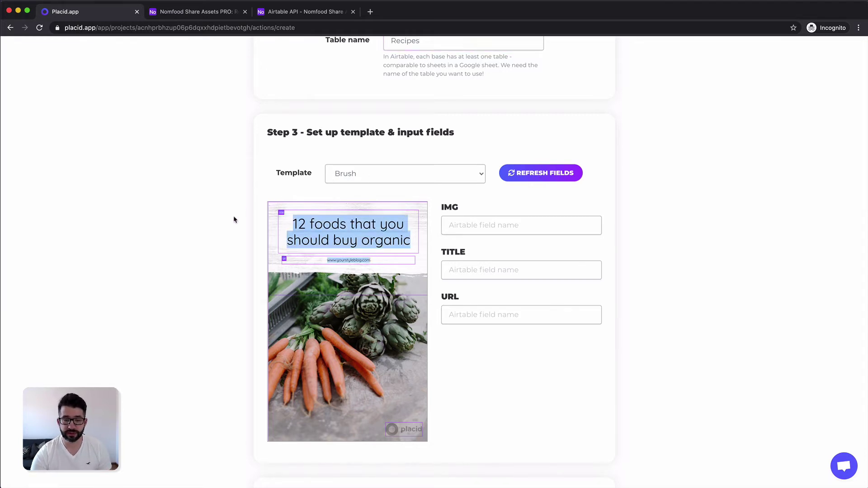
scroll(231, 221, down, 2)
click(226, 222)
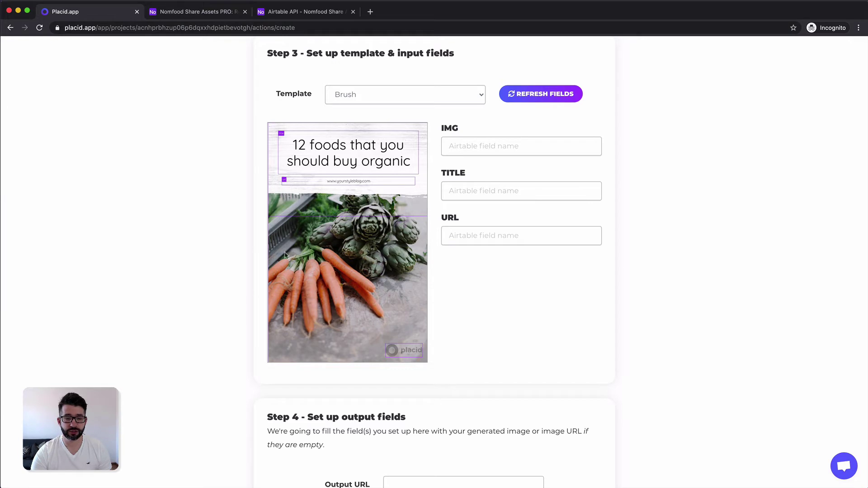
click(175, 16)
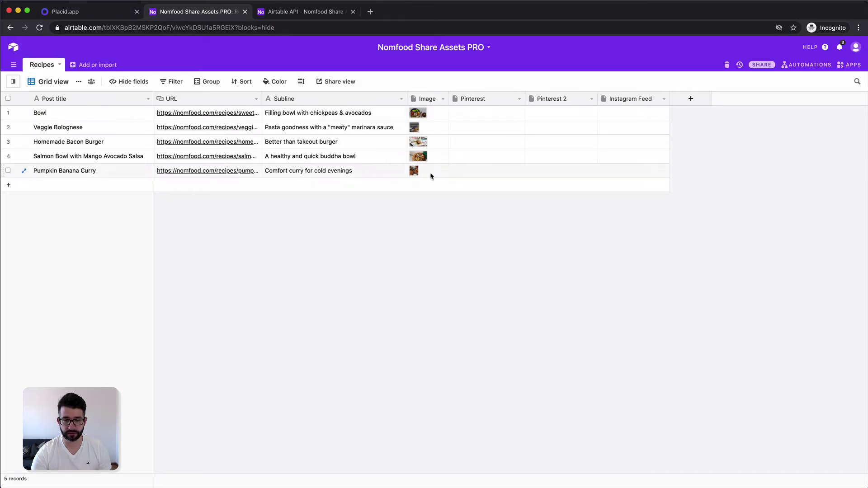
Map the IMG layer to the Recipes table's Image column, copying the column name from Airtable.
double_click(426, 100)
key(super+c)
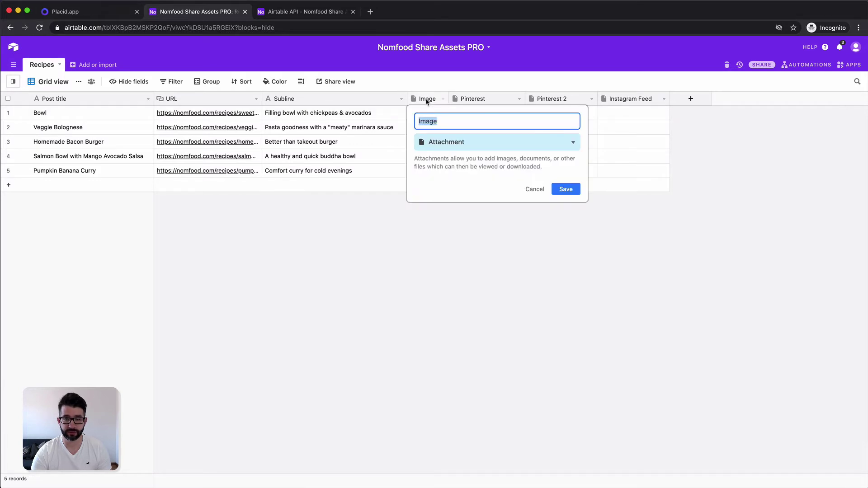
click(108, 12)
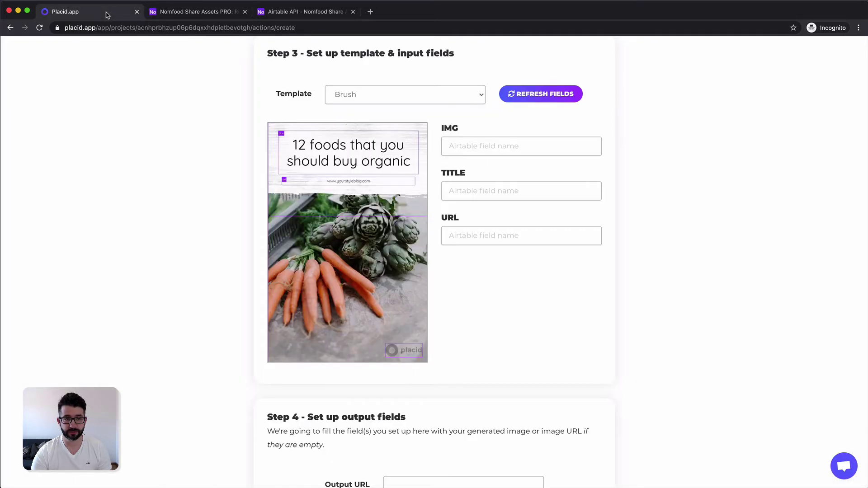
click(479, 146)
key(super+v)
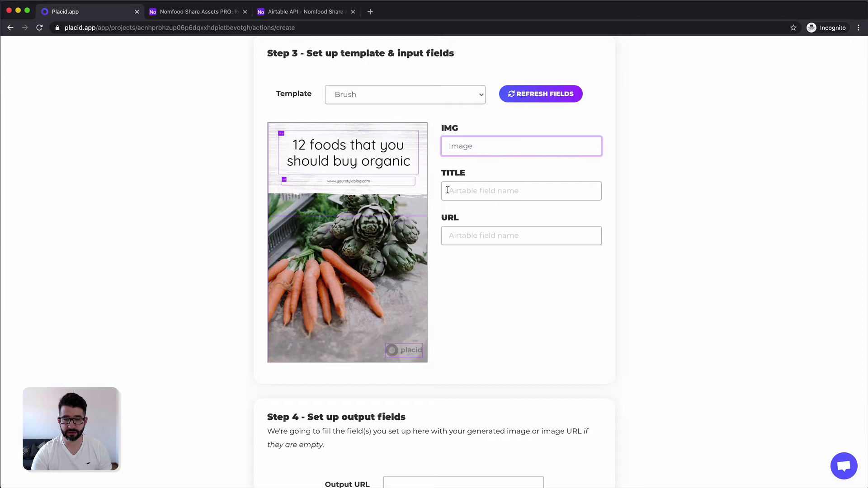
click(165, 12)
click(267, 272)
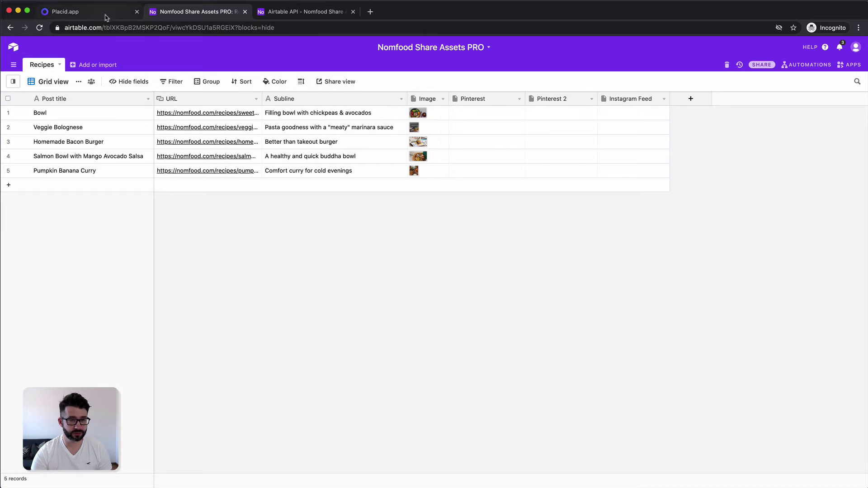
click(86, 12)
Map the TITLE layer to Post title and the URL layer to URL.
click(458, 194)
text(Post title)
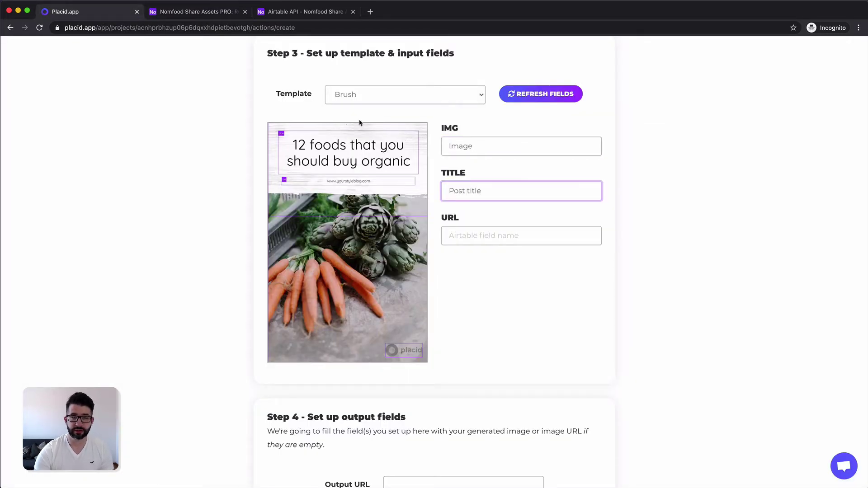
click(201, 12)
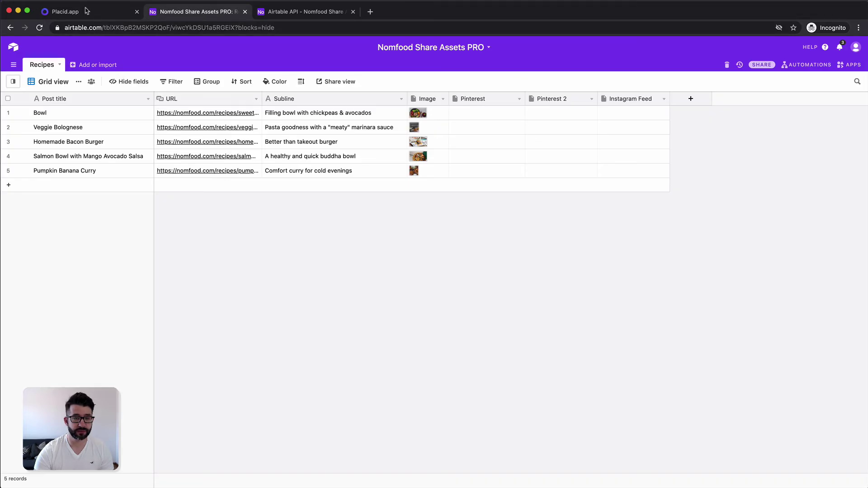
click(88, 11)
click(493, 238)
text(URL)
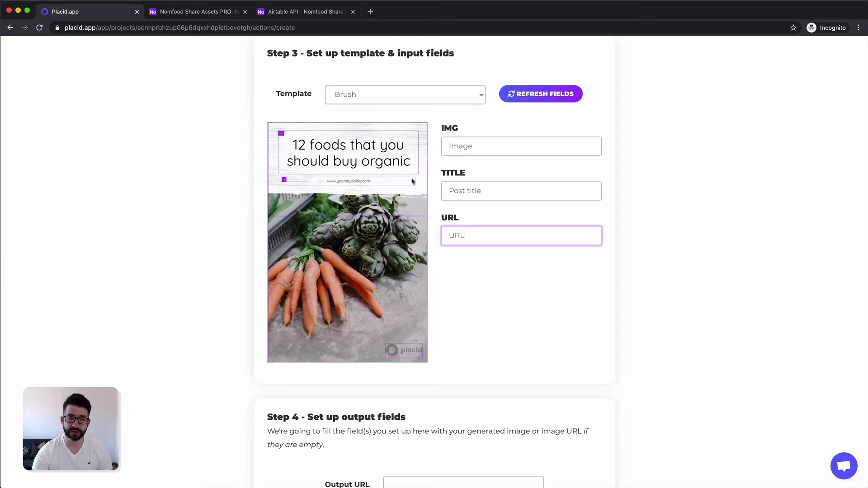
Set Pinterest as the output image column and create the action.
scroll(332, 388, down, 5)
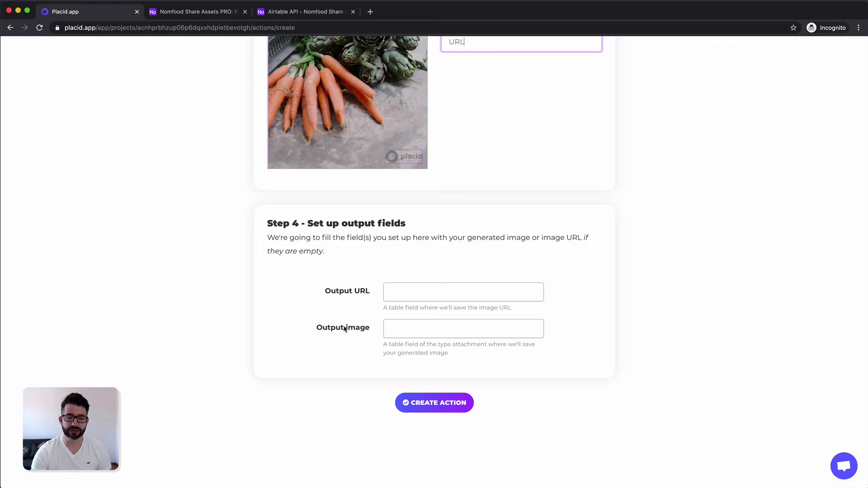
click(179, 12)
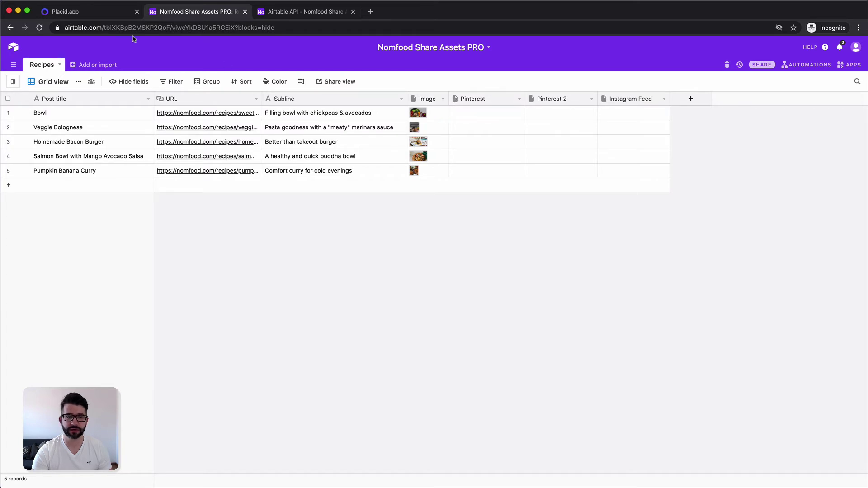
click(82, 16)
click(398, 326)
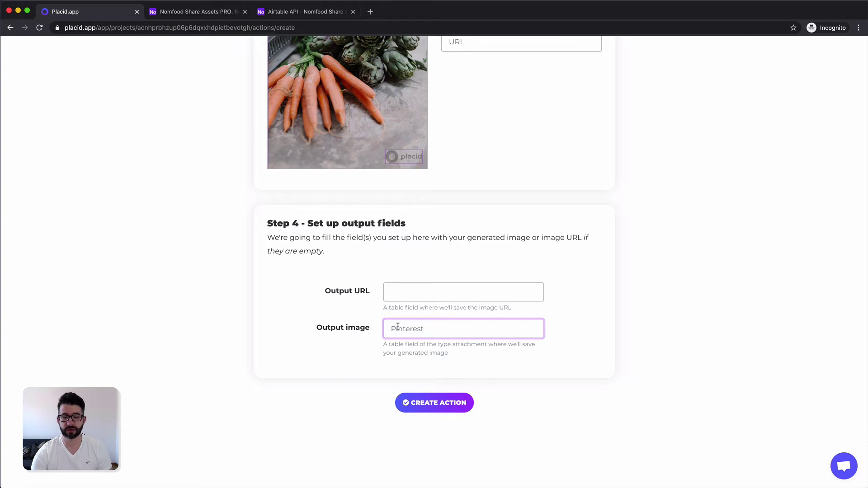
text(Pinterest)
click(420, 407)
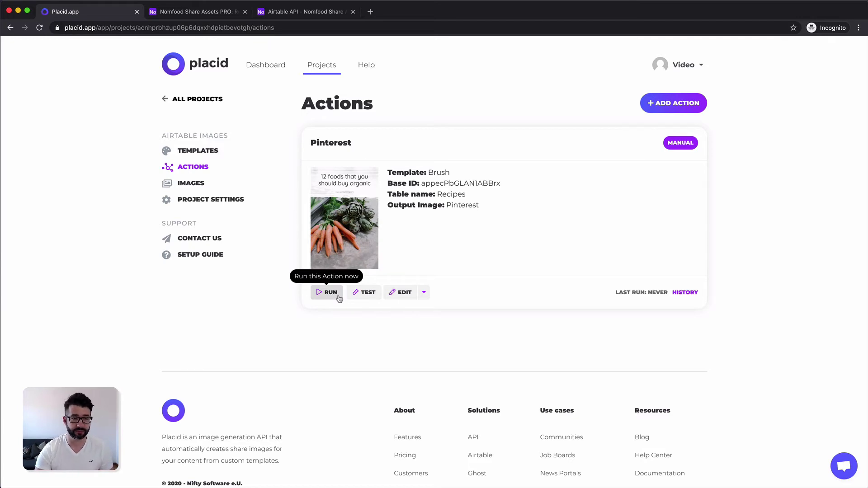
Run the Pinterest action and inspect the generated Bowl pin in the refreshed Recipes table.
click(339, 298)
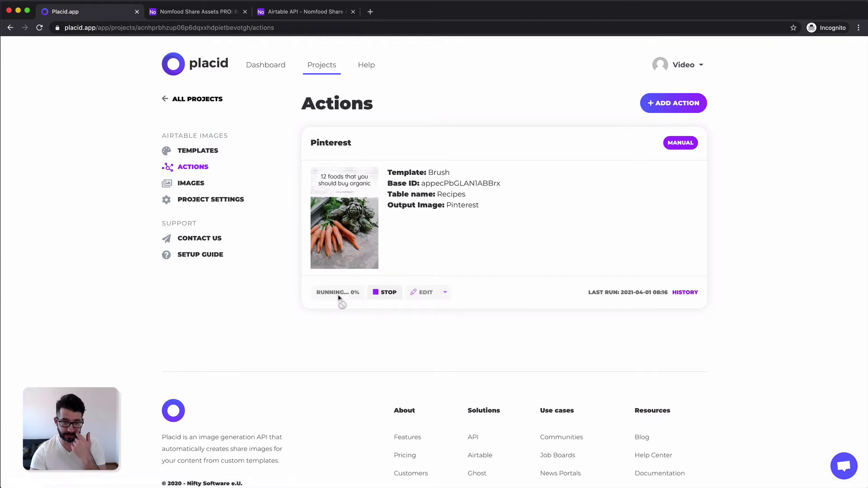
click(191, 13)
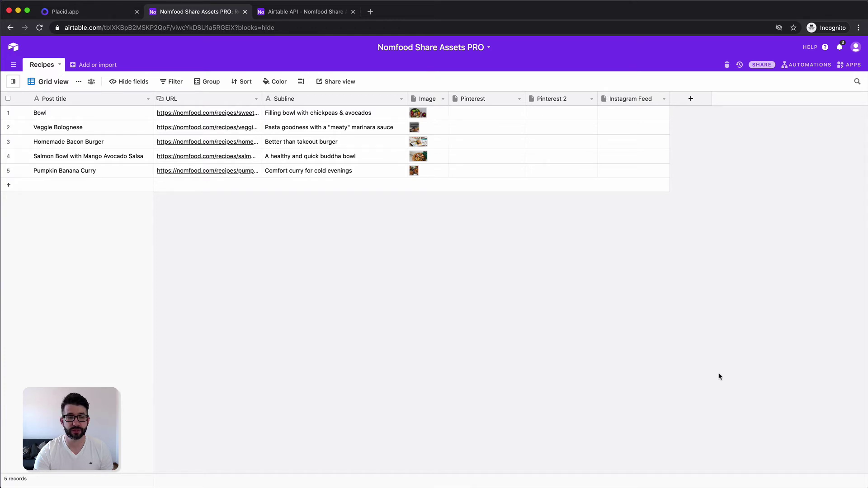
key(super+Tab)
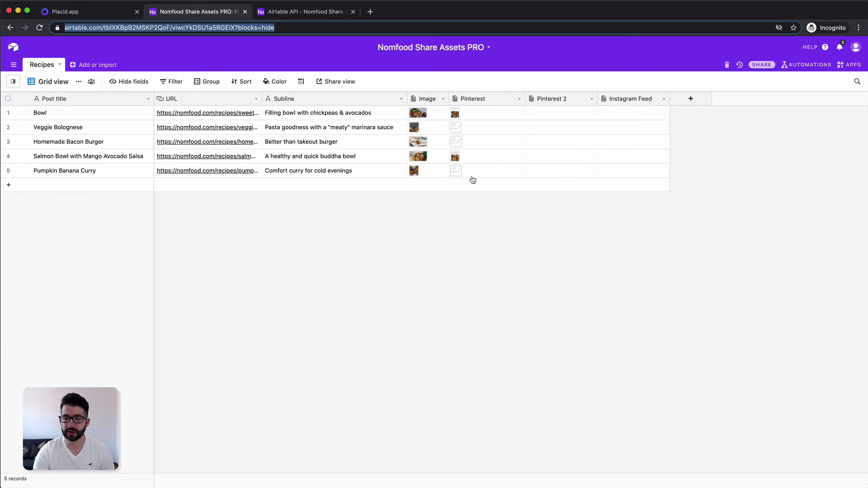
click(456, 114)
click(456, 116)
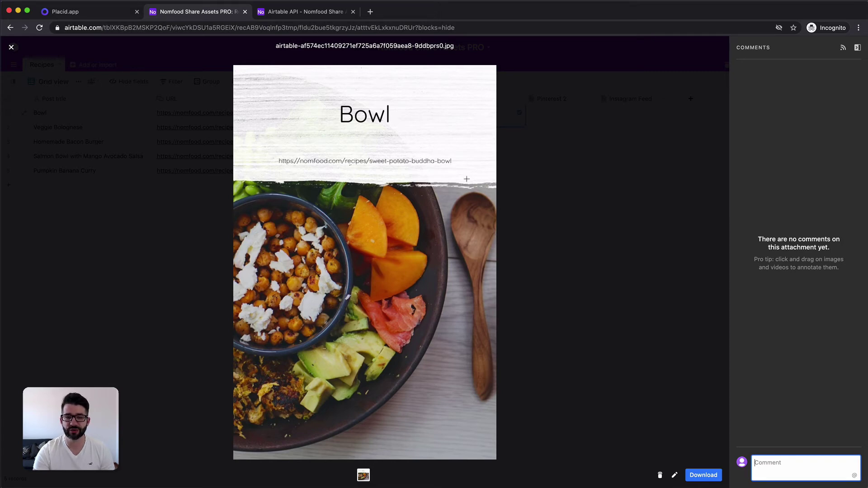
click(123, 131)
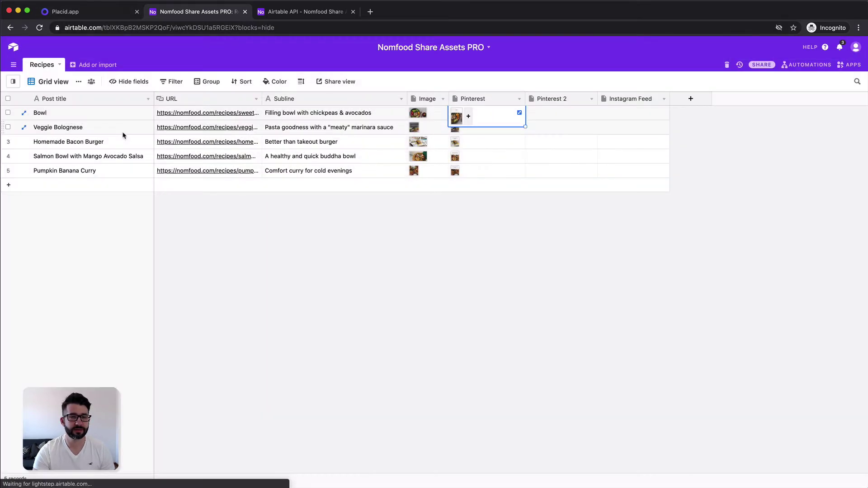
Open the Brush template from the project's templates list for editing.
click(74, 13)
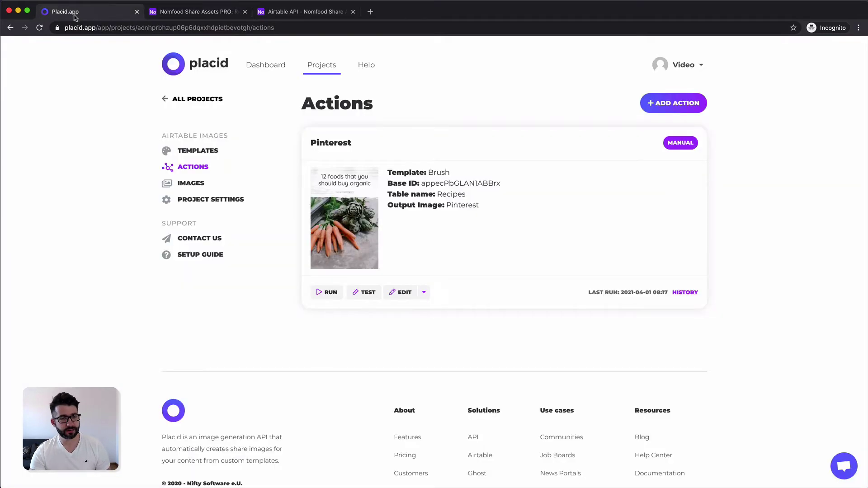
click(184, 151)
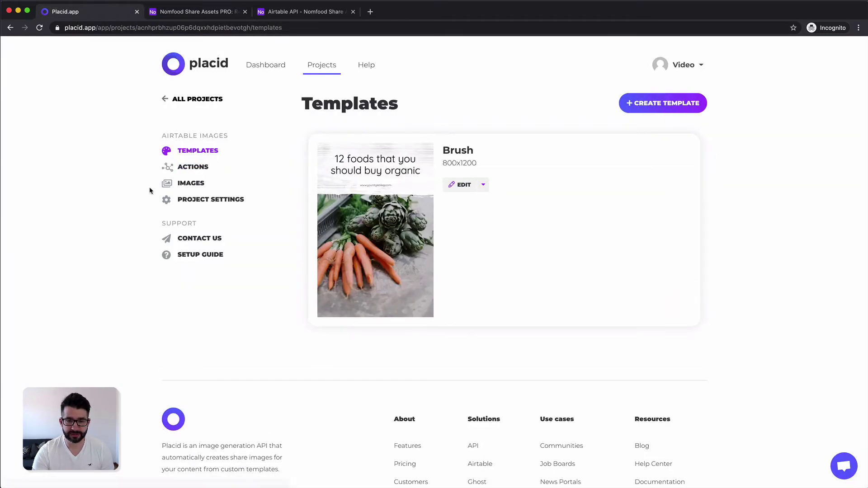
click(459, 185)
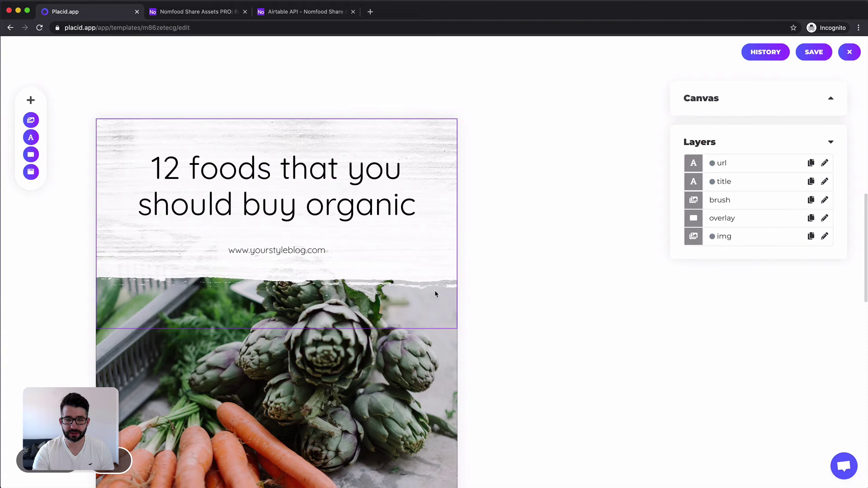
scroll(580, 317, down, 3)
Replace the url layer's default text with nomfoods.com, save the template and close the editor.
click(289, 174)
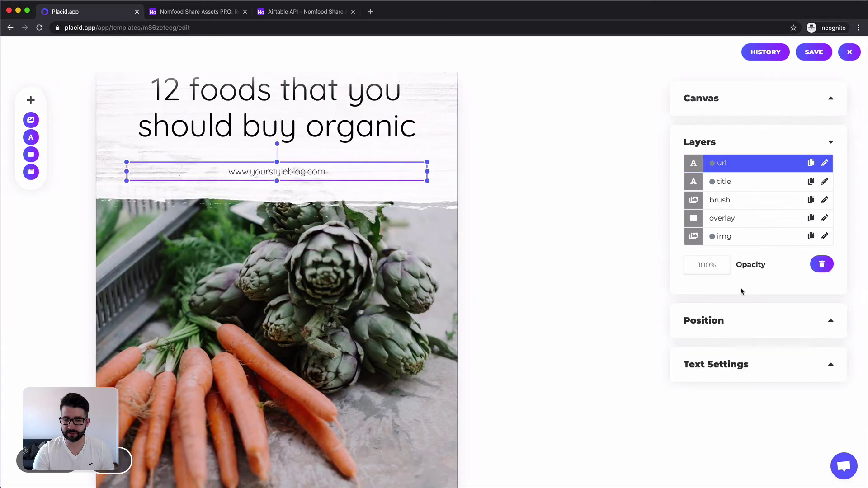
click(736, 376)
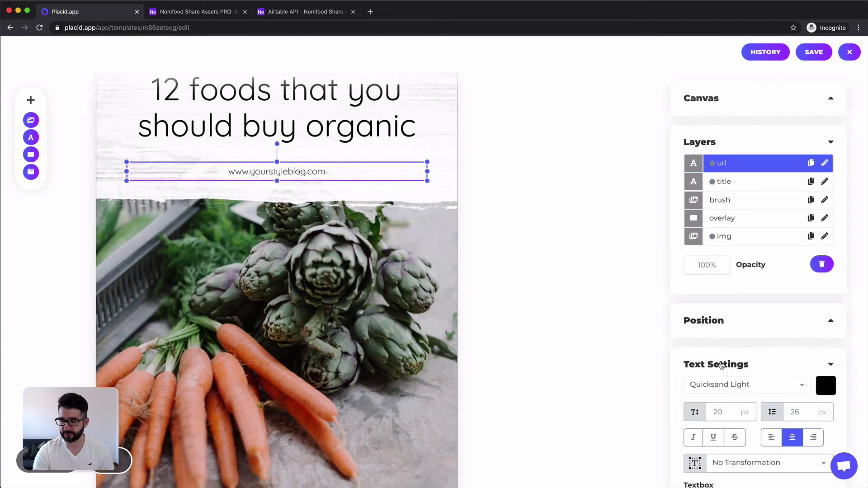
double_click(721, 366)
click(722, 366)
scroll(723, 362, down, 4)
click(738, 446)
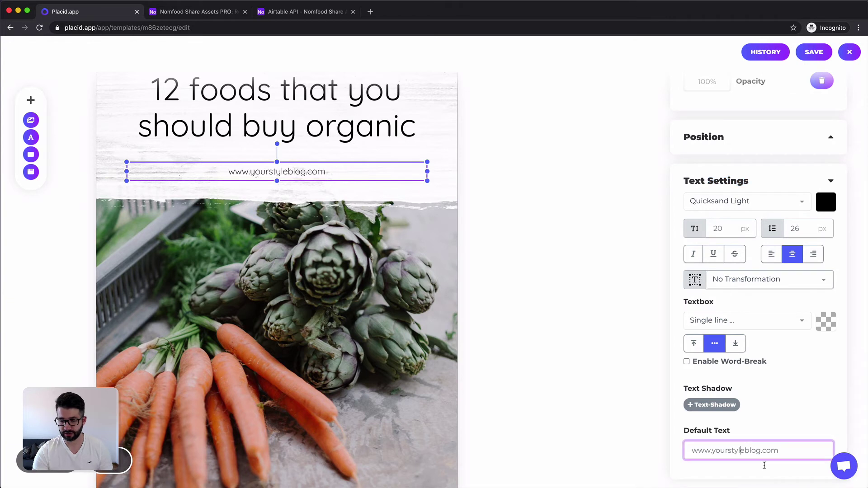
key(super+a)
text(nomfoo)
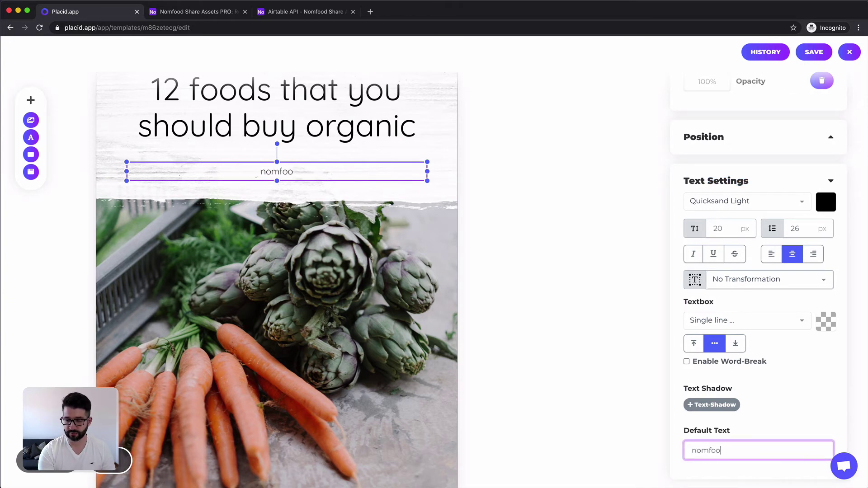
text(ds.com)
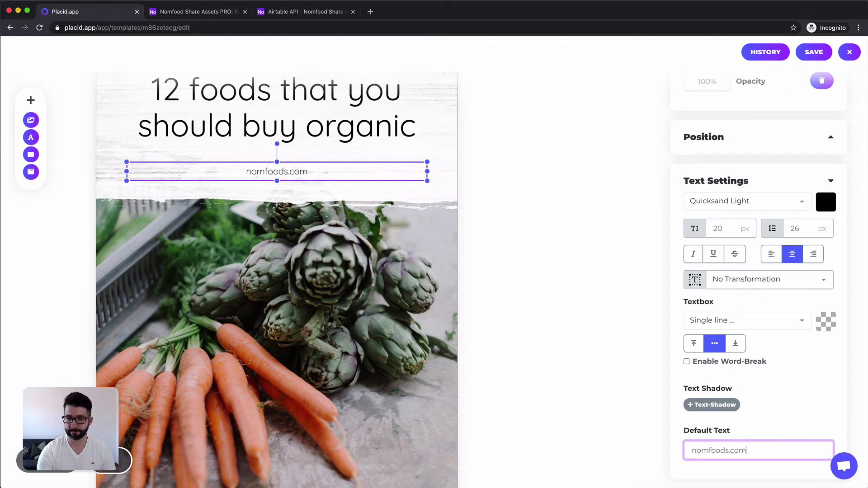
click(813, 54)
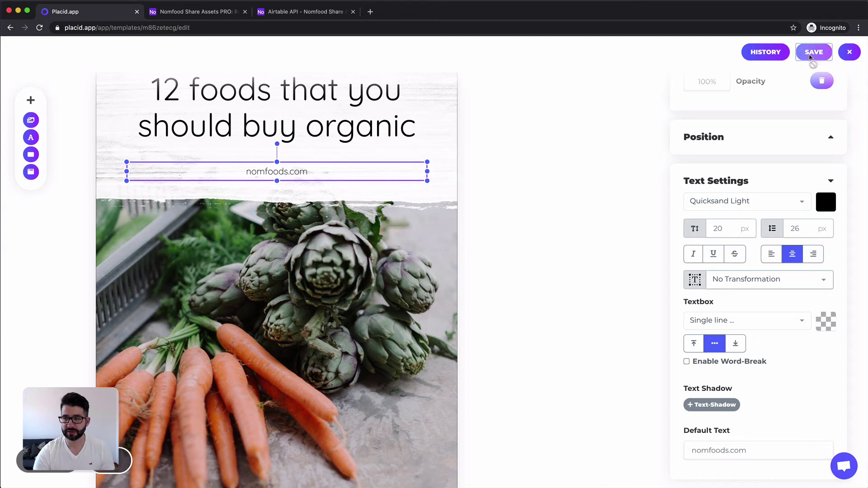
click(850, 53)
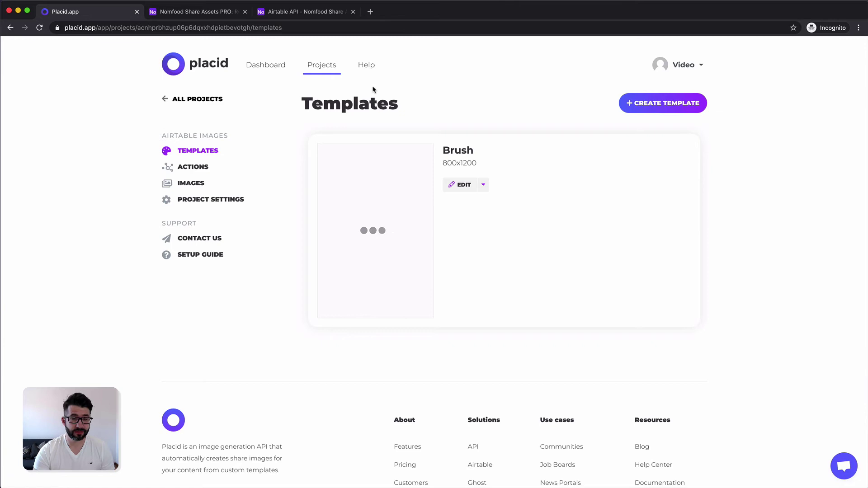
Clear the URL input mapping in the Pinterest action and save the update.
click(194, 169)
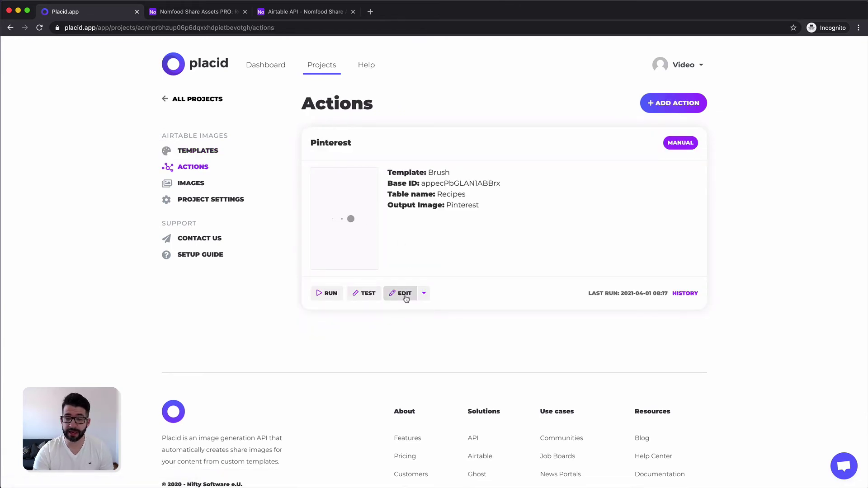
click(405, 295)
scroll(416, 303, down, 10)
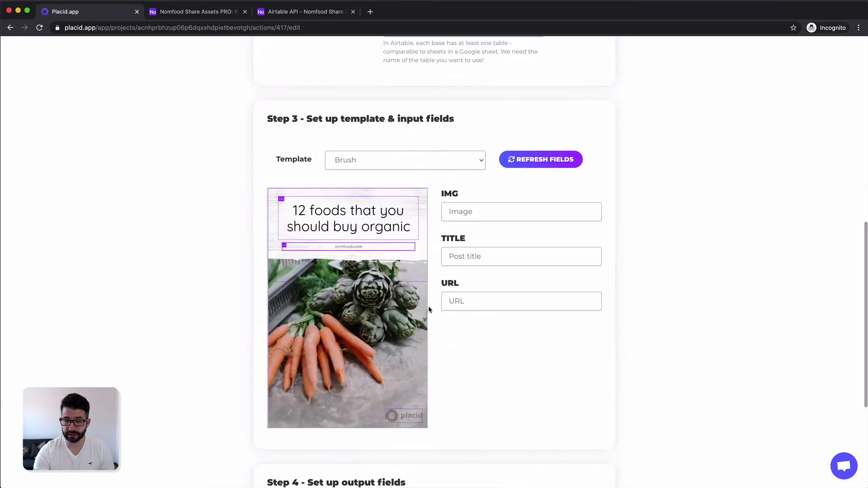
double_click(502, 303)
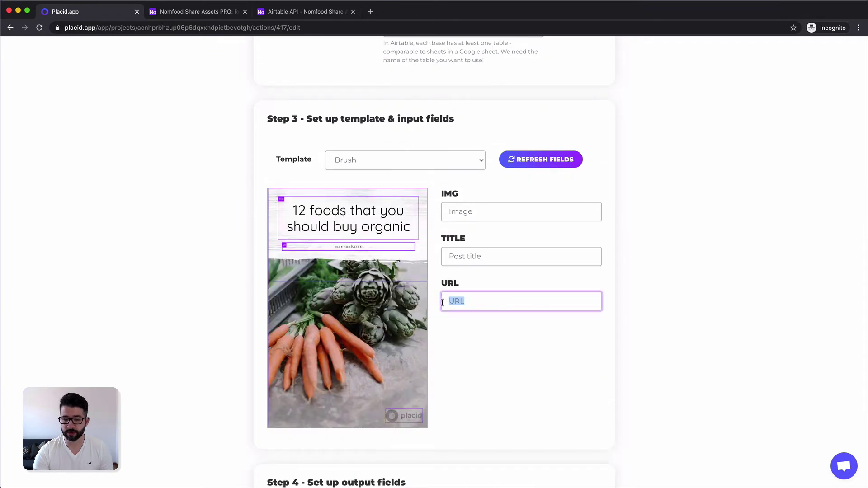
key(BackSpace)
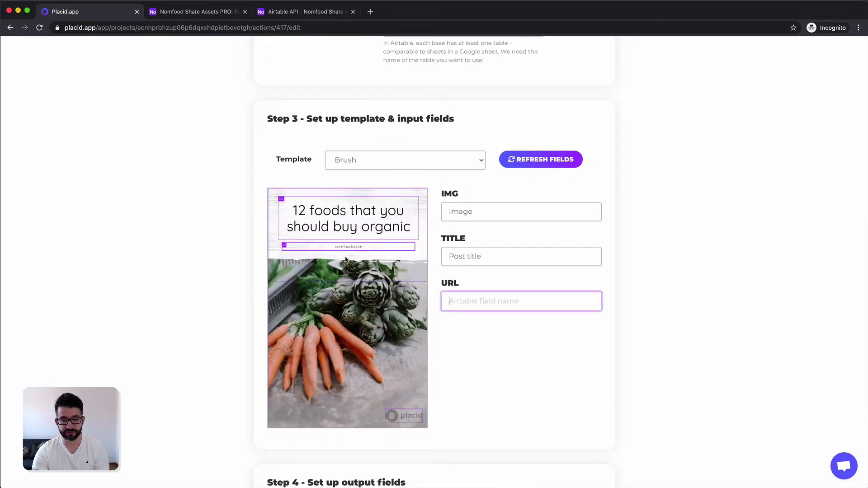
click(492, 338)
scroll(492, 339, down, 5)
click(432, 468)
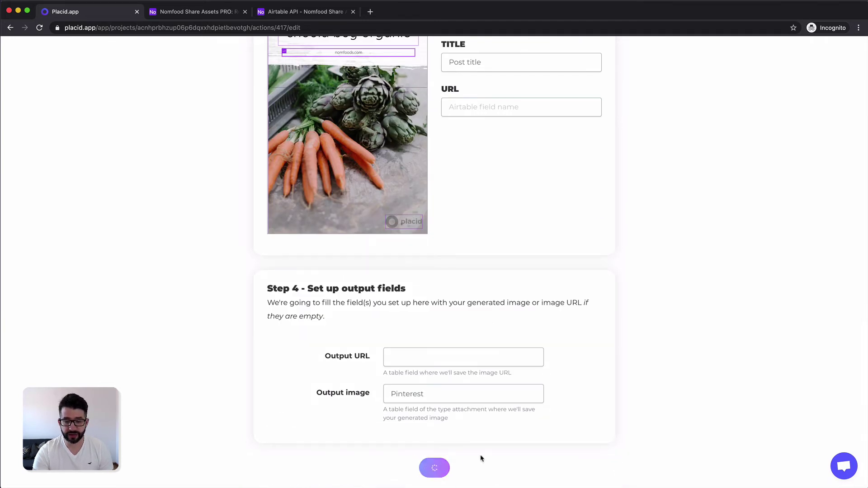
Delete the existing Pinterest images for rows 1–5 in Airtable and rerun the Pinterest action.
click(212, 13)
drag(471, 172, 475, 119)
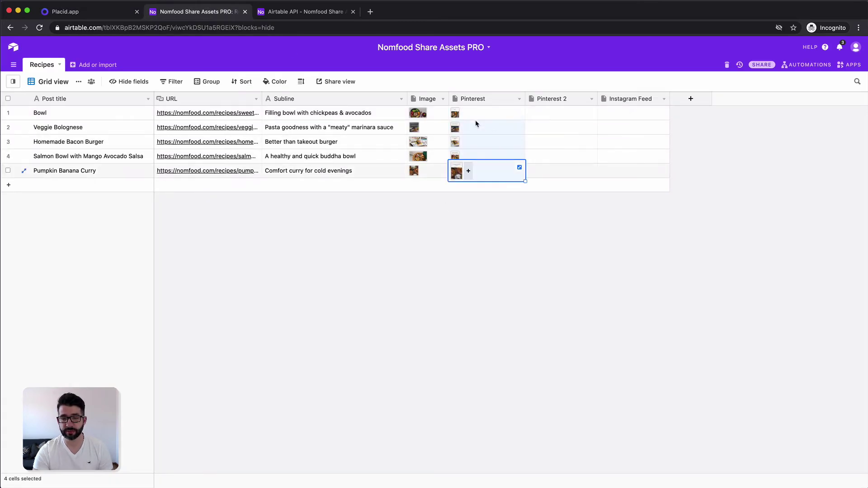
key(Delete)
click(65, 11)
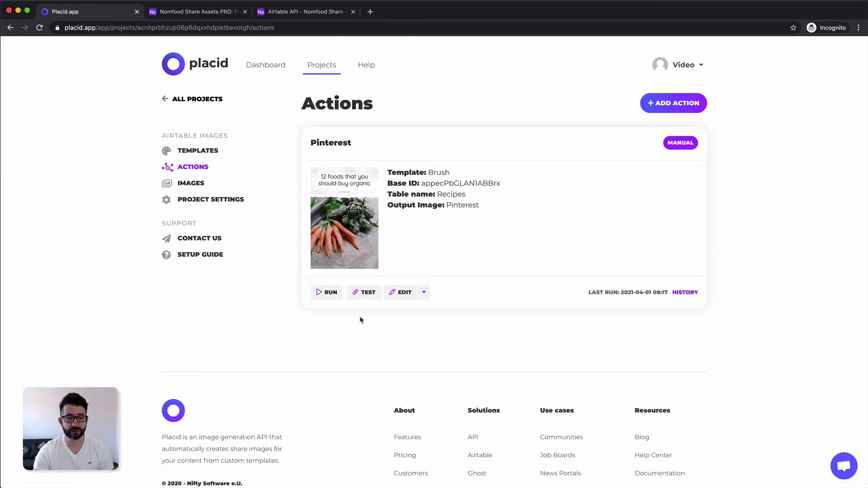
click(323, 293)
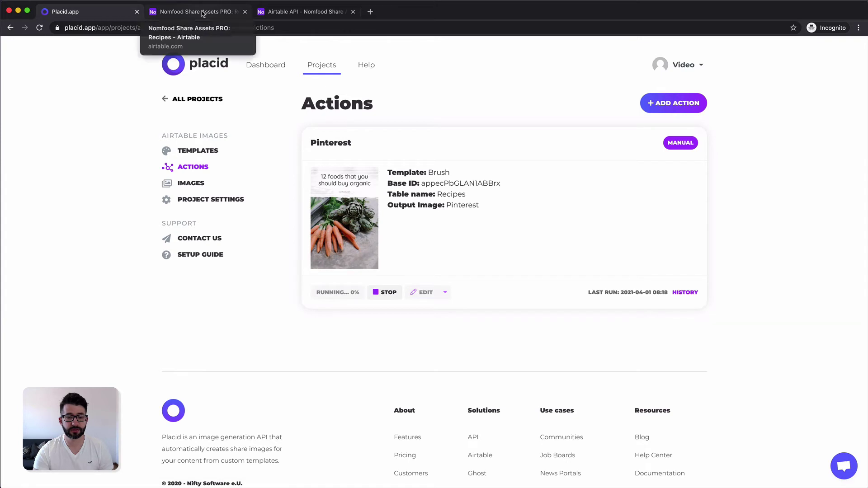
Preview the regenerated Bowl and Veggie Bolognese Pinterest images in Airtable, then return to Placid.
click(204, 12)
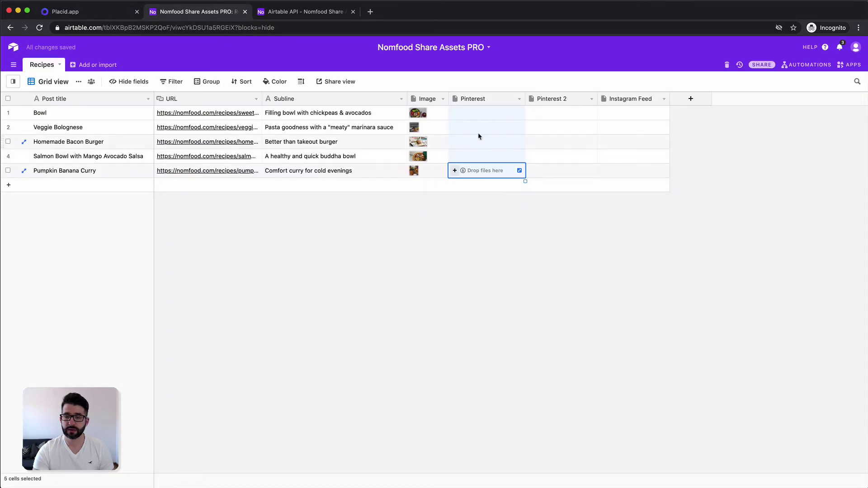
click(479, 114)
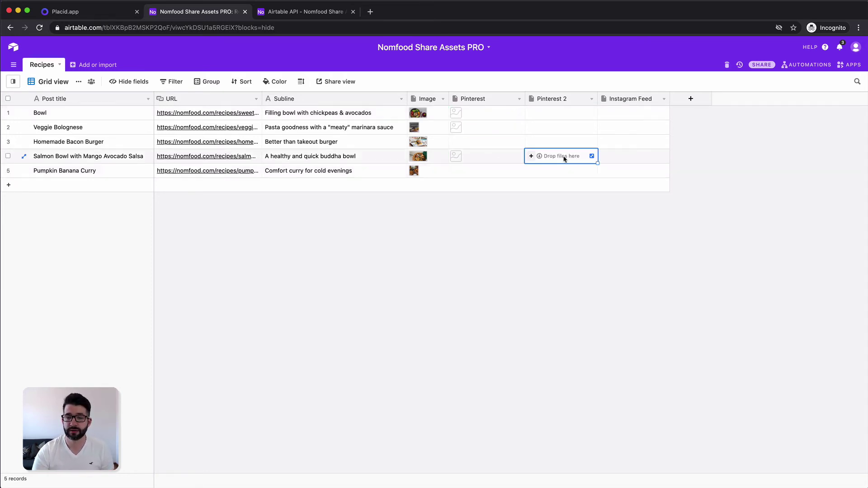
click(458, 117)
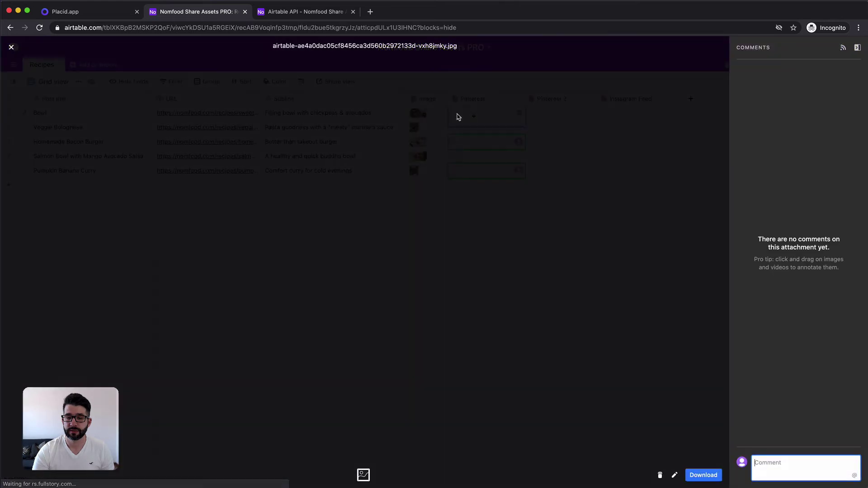
click(651, 196)
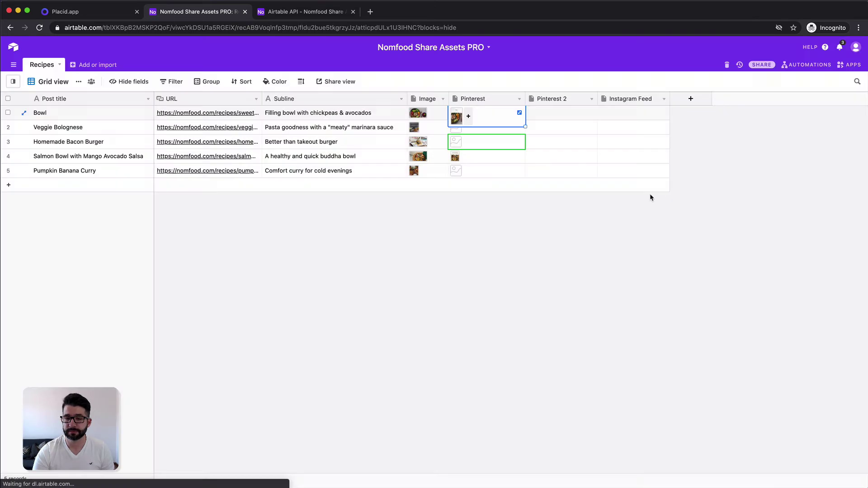
click(456, 131)
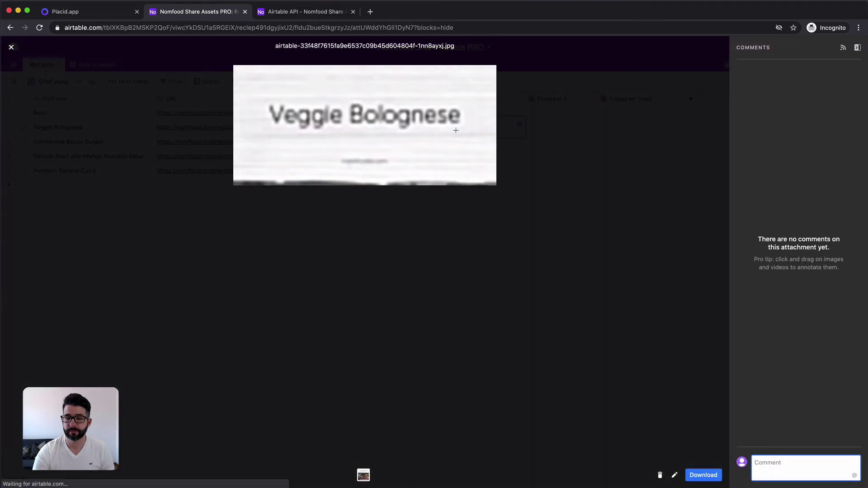
click(553, 165)
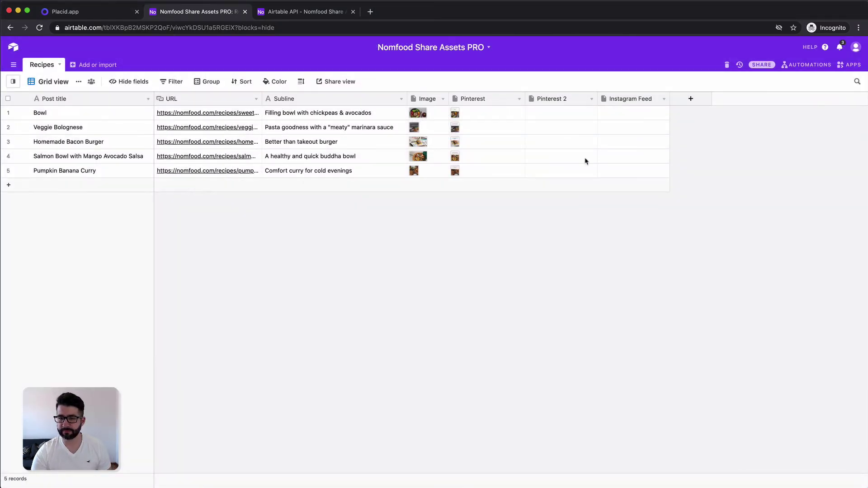
click(54, 83)
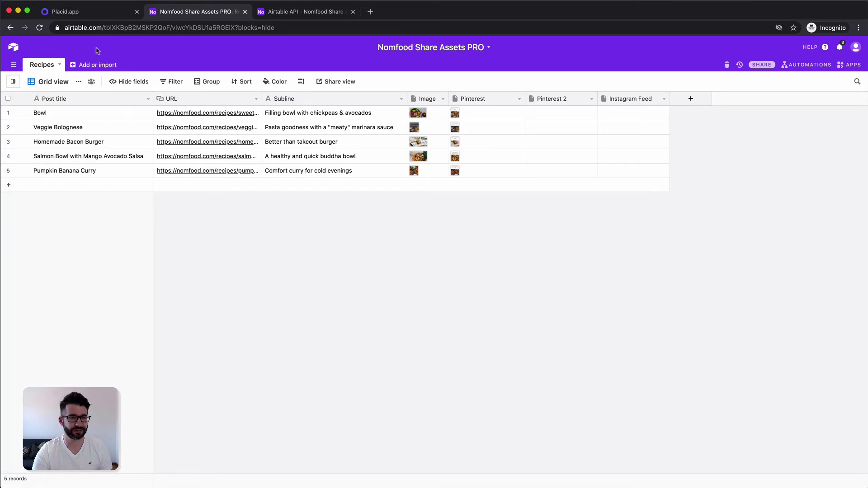
click(68, 12)
Create an 800x1200 Pinterest template, Pinterest-y, from the 'How to kickstart your Business on Pinterest' design.
click(202, 150)
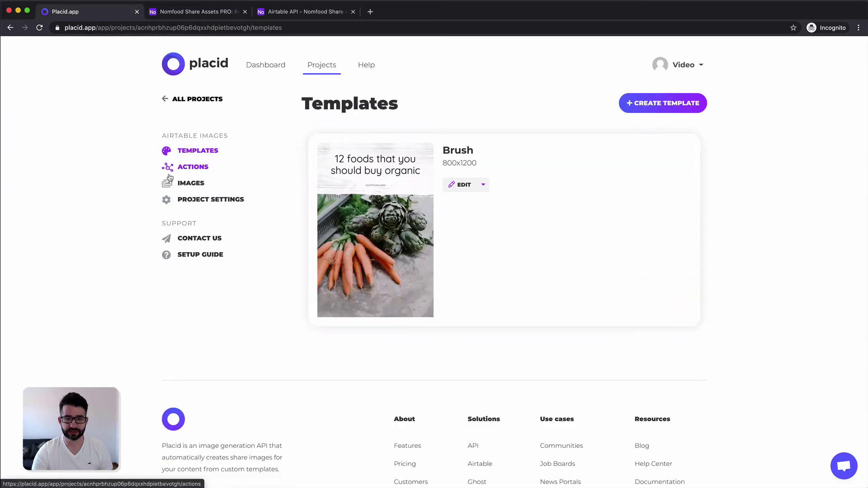
click(677, 105)
click(463, 355)
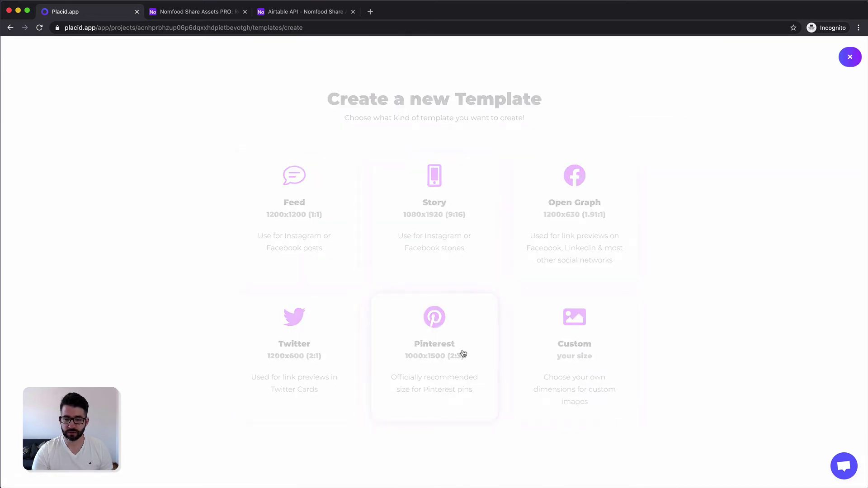
scroll(479, 339, down, 7)
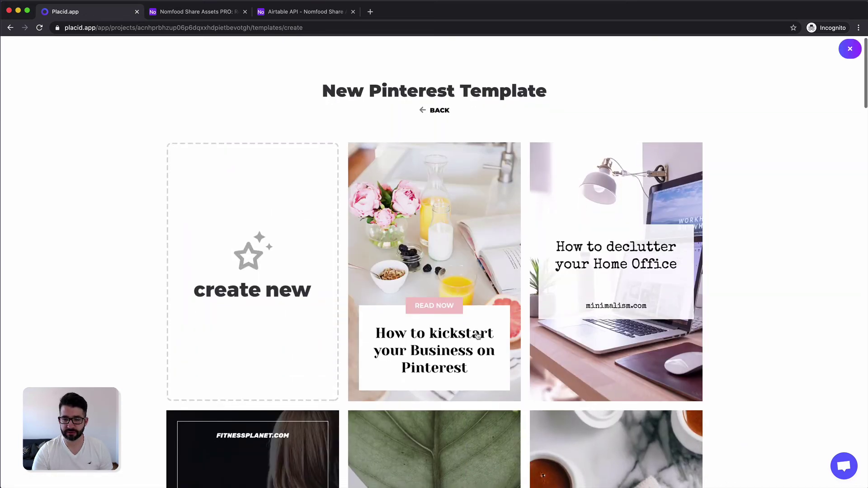
scroll(480, 333, down, 3)
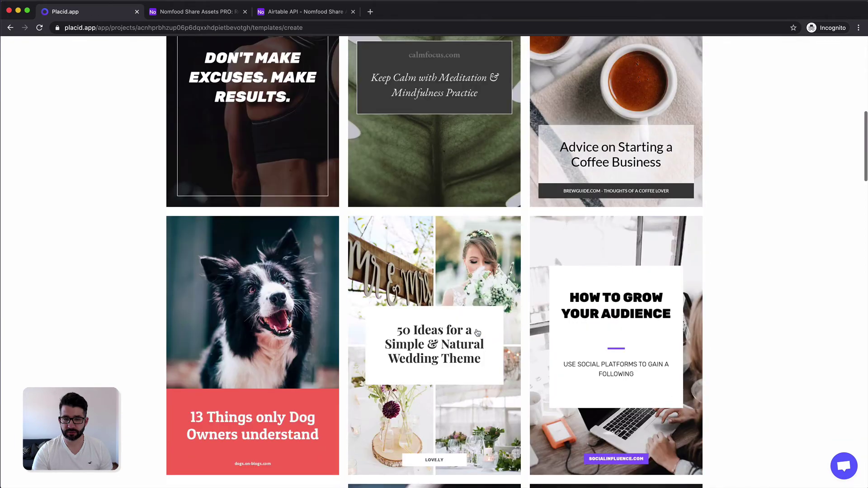
scroll(427, 330, up, 8)
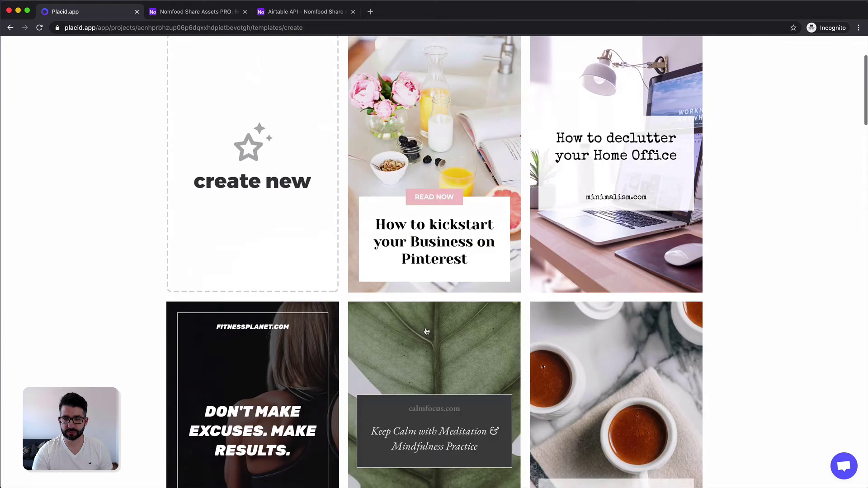
click(464, 456)
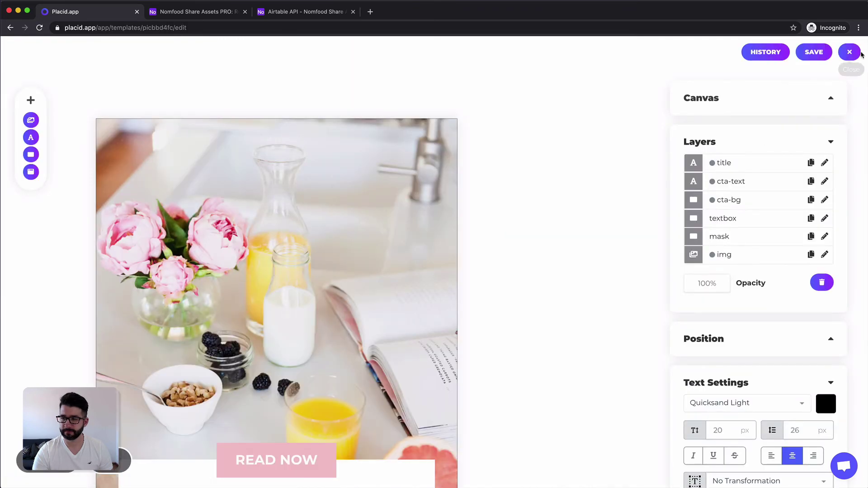
click(847, 52)
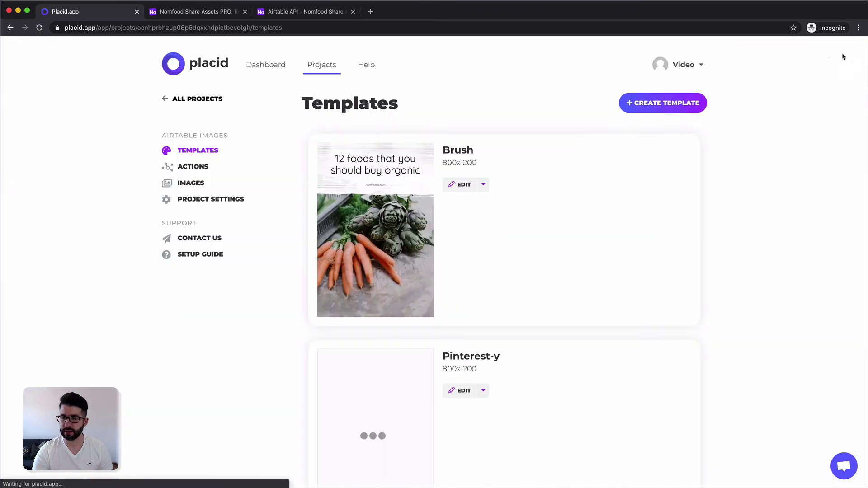
Create a Feed-size template from the carrots design '12 foods that you should buy organic'.
click(658, 98)
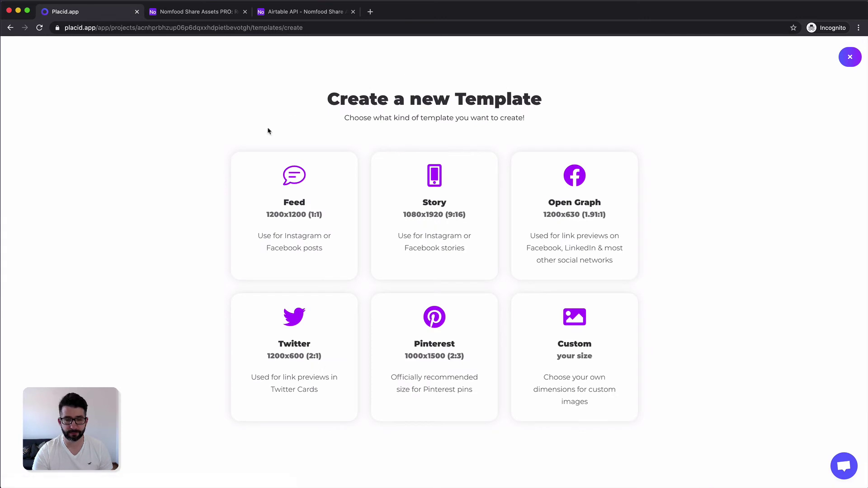
click(291, 227)
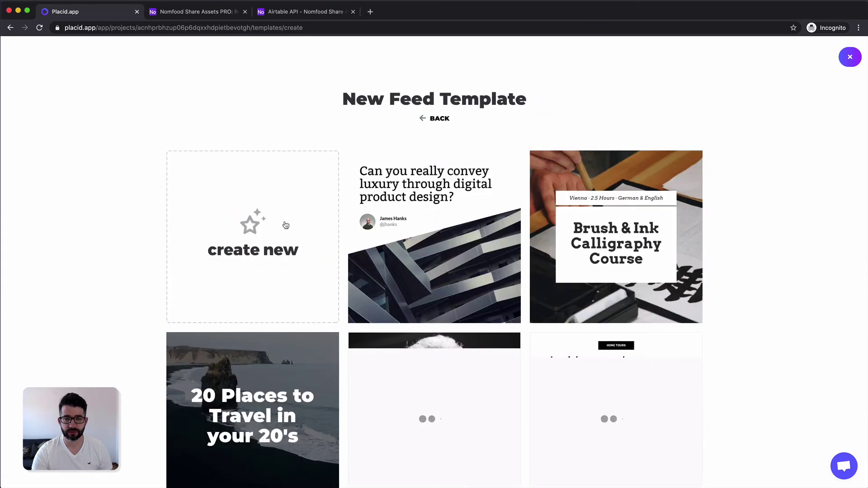
scroll(756, 256, down, 5)
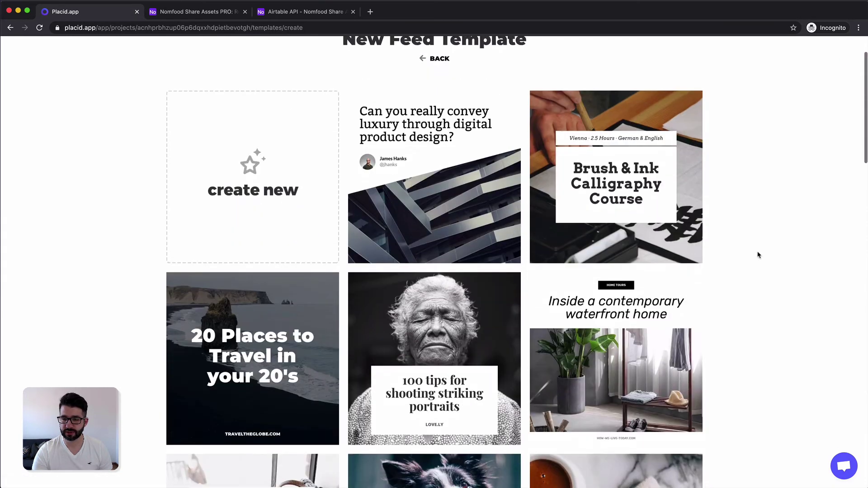
scroll(758, 254, down, 20)
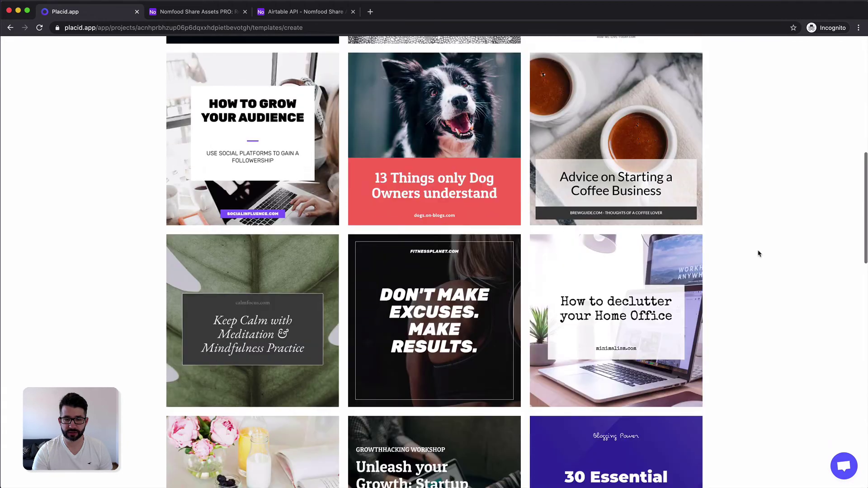
scroll(759, 253, down, 1)
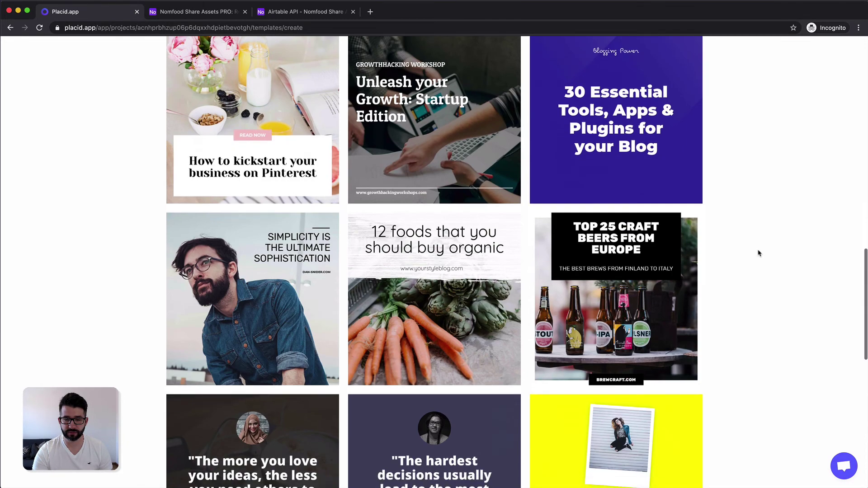
click(418, 303)
click(434, 465)
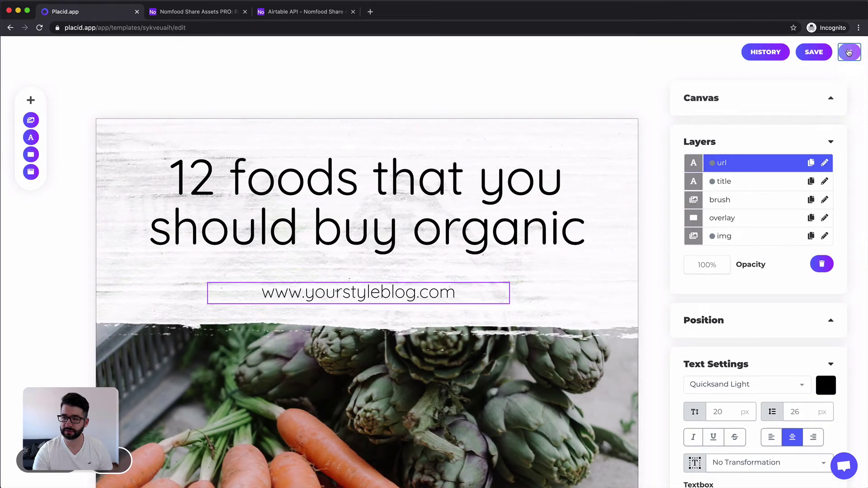
click(850, 52)
Rename the Brush template to Pinterest and the Pinterest-y template to Pinterest #2.
click(483, 185)
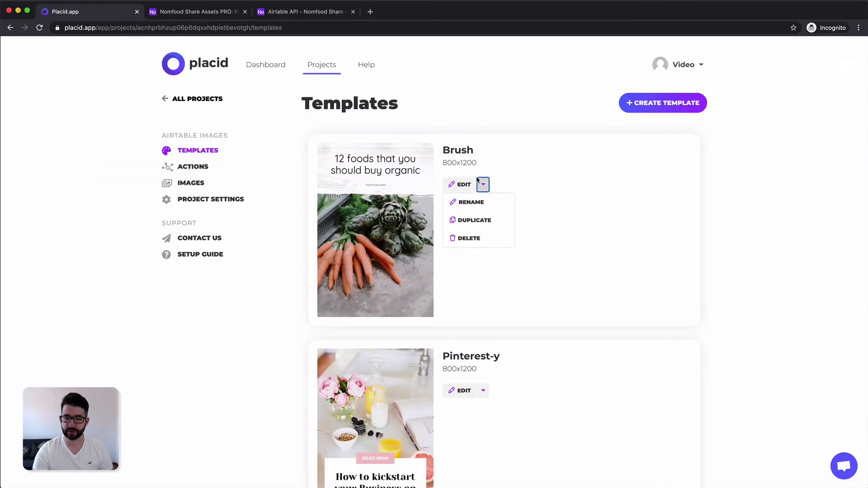
click(477, 201)
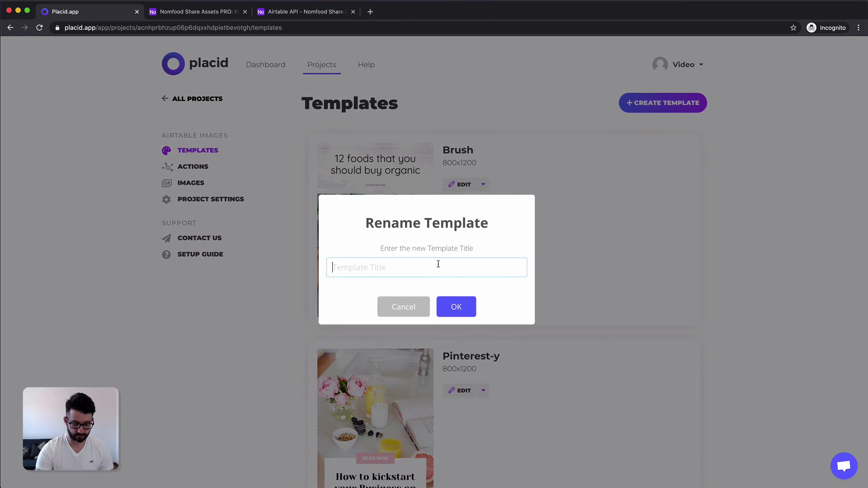
text(Pinterest)
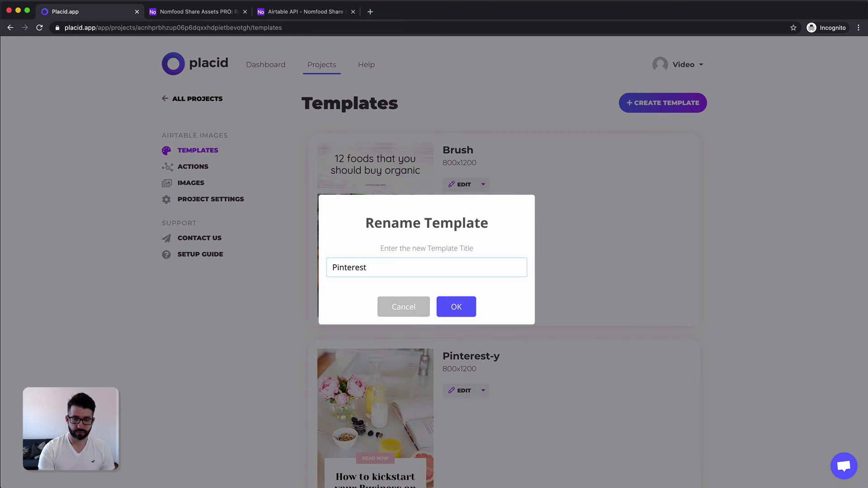
key(Return)
scroll(437, 265, down, 3)
click(483, 315)
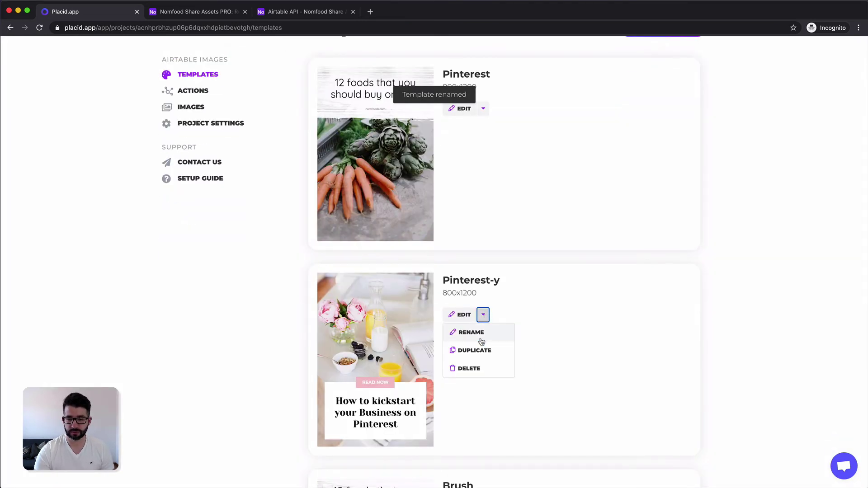
click(482, 341)
text(Pi)
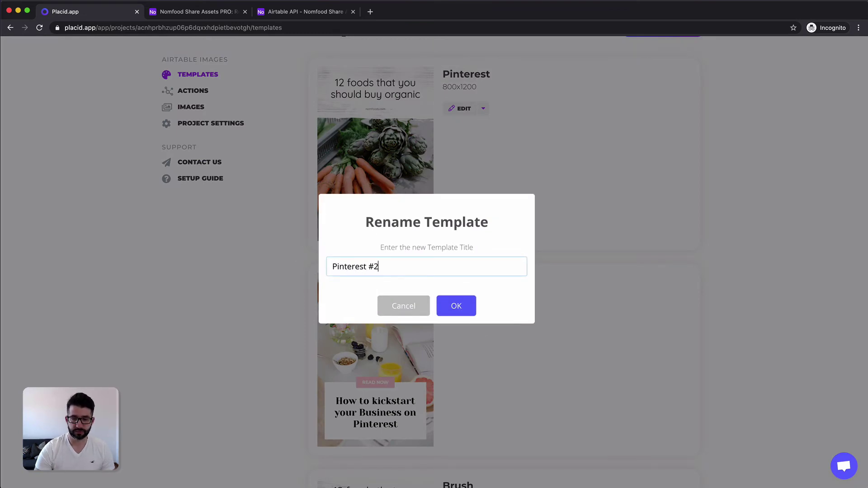
text(nterest #2)
key(Return)
Rename the square Brush template to Instagram Feed.
scroll(478, 283, down, 5)
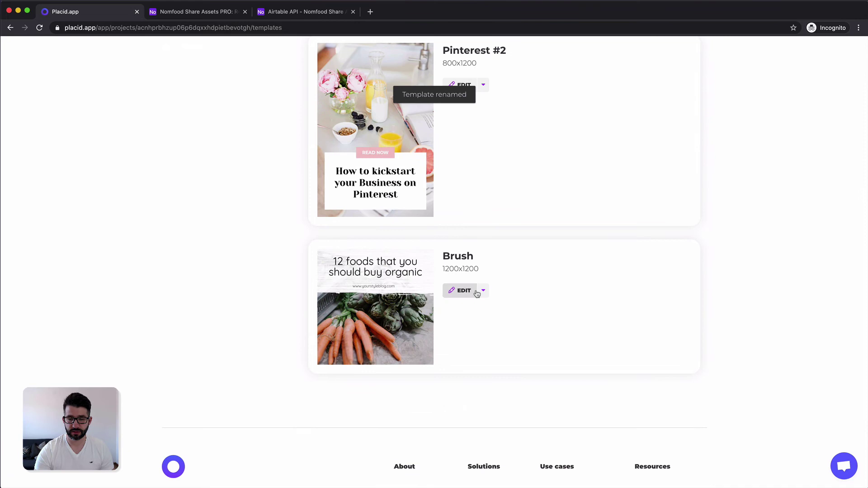
click(483, 291)
click(475, 308)
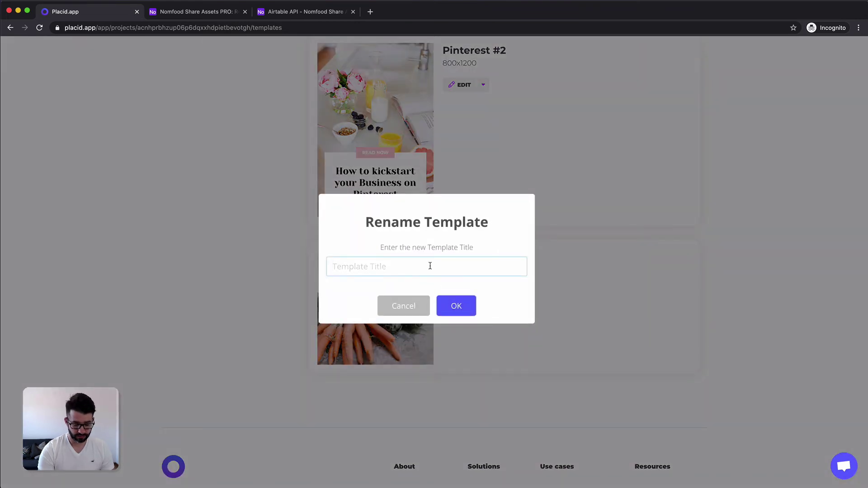
text(Inst)
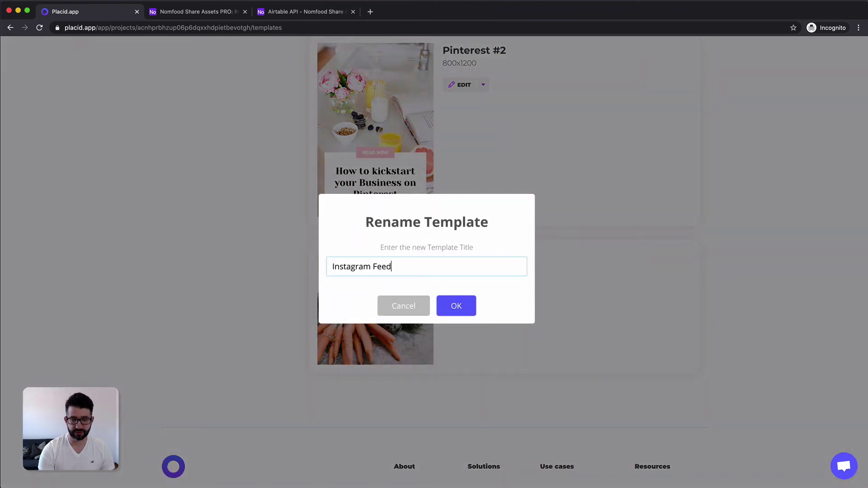
text(agram Feed)
key(Return)
scroll(397, 279, down, 5)
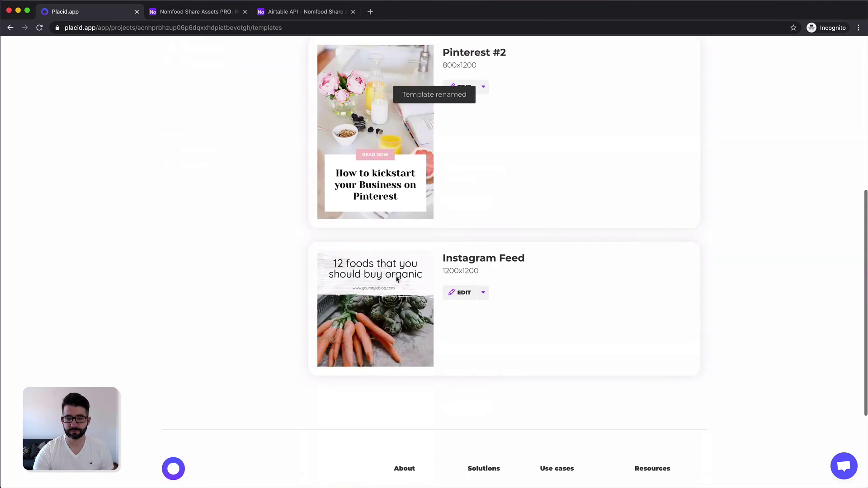
scroll(397, 279, up, 5)
Duplicate the Pinterest action as Pinterest 2 using the Pinterest #2 template.
click(176, 168)
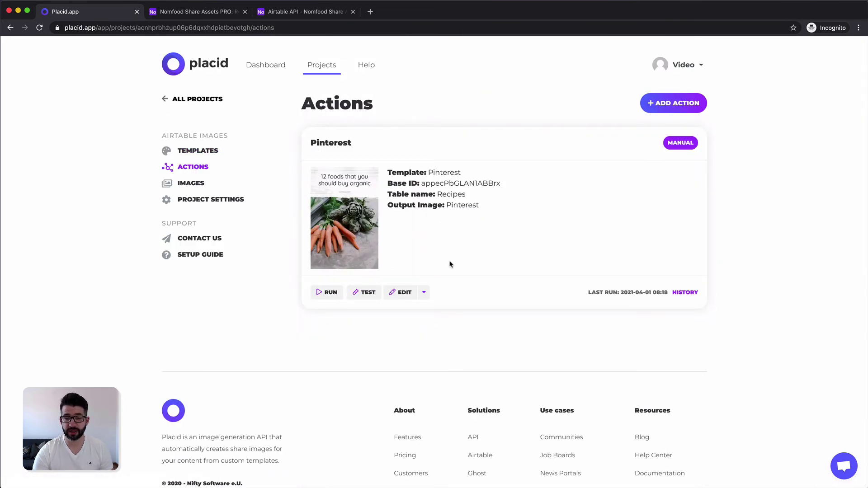
click(423, 292)
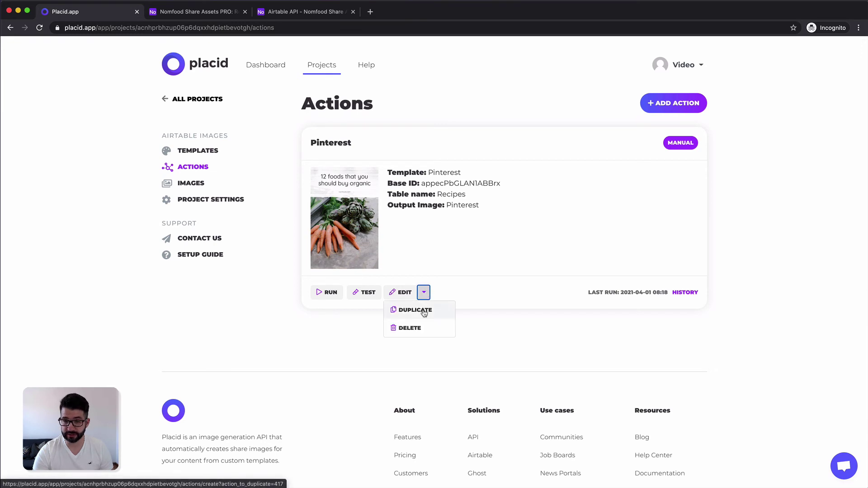
click(417, 309)
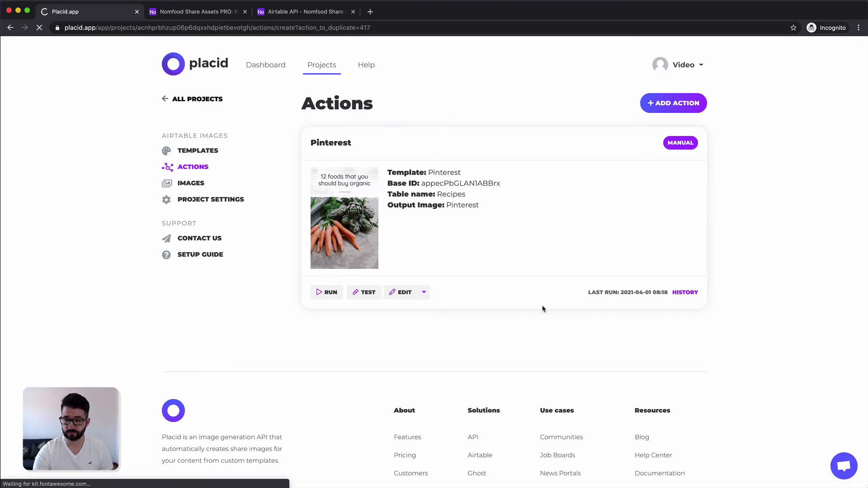
click(457, 258)
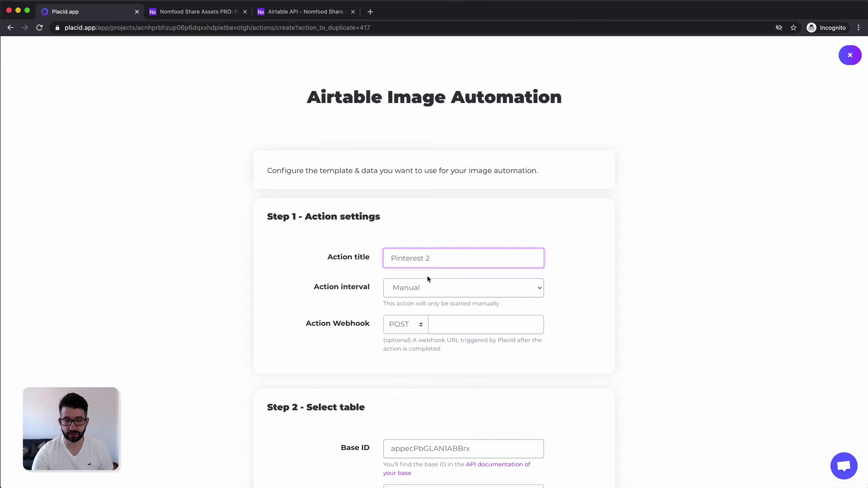
scroll(429, 279, down, 10)
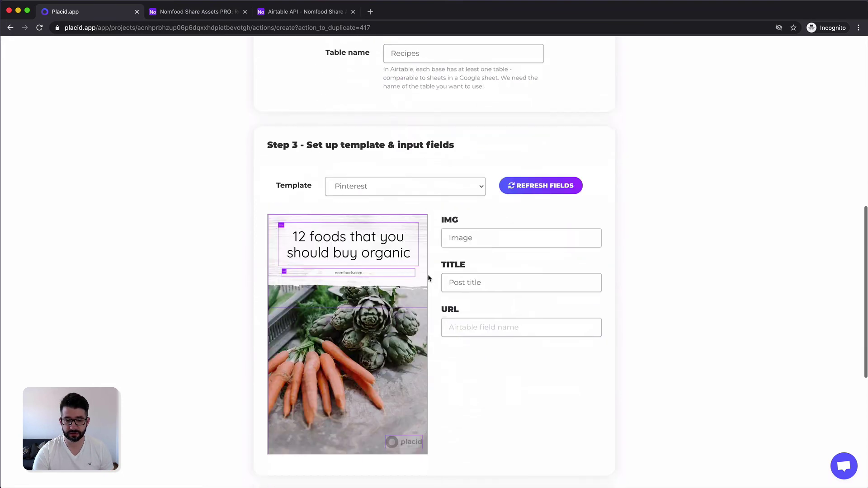
click(394, 186)
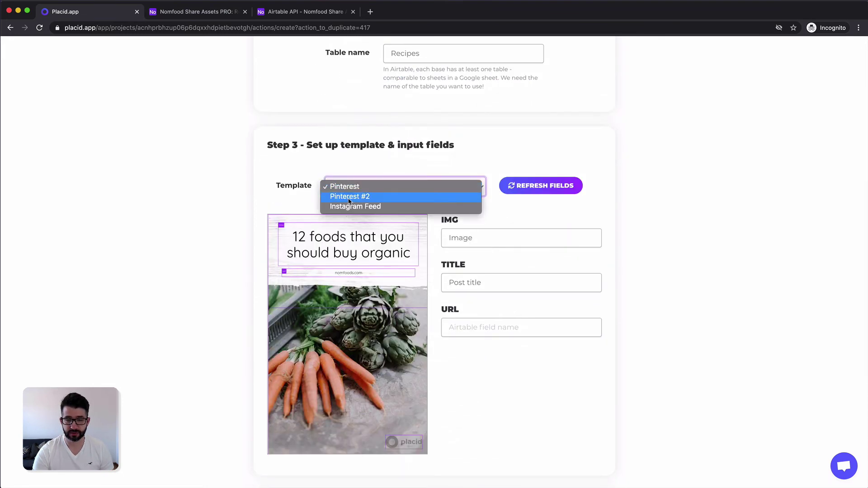
click(349, 197)
scroll(437, 257, down, 2)
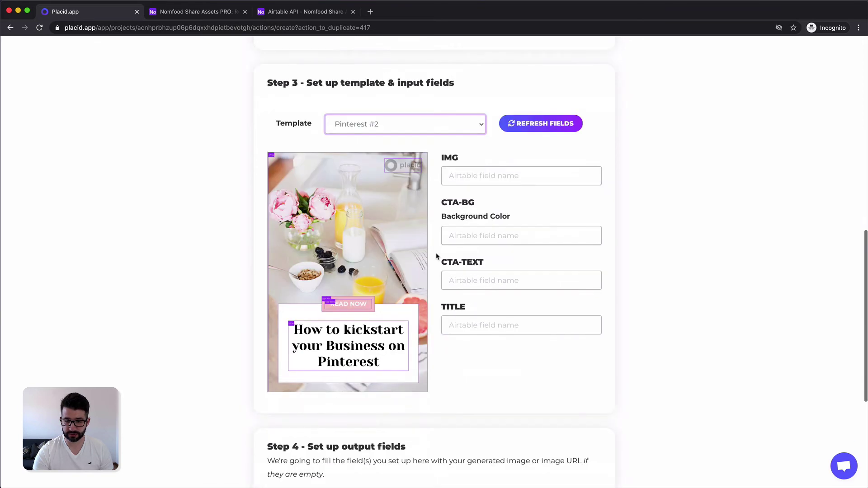
Map the IMG input to Image and the TITLE input to Post title.
click(515, 179)
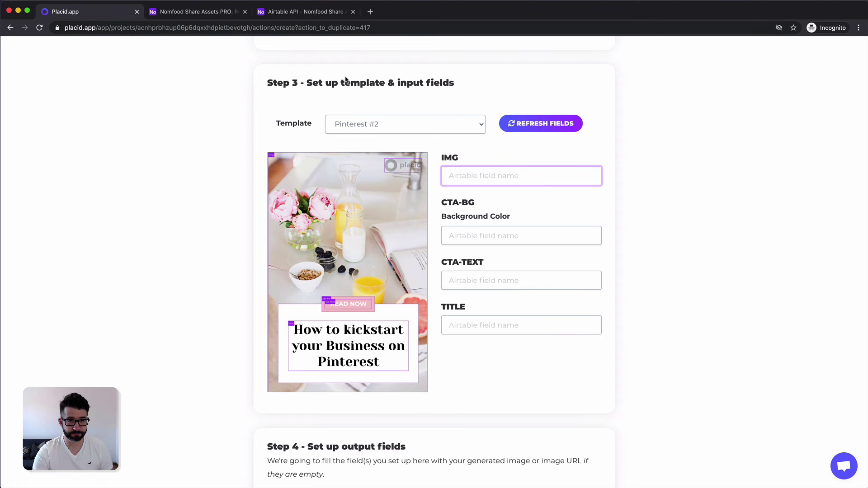
click(195, 11)
click(90, 11)
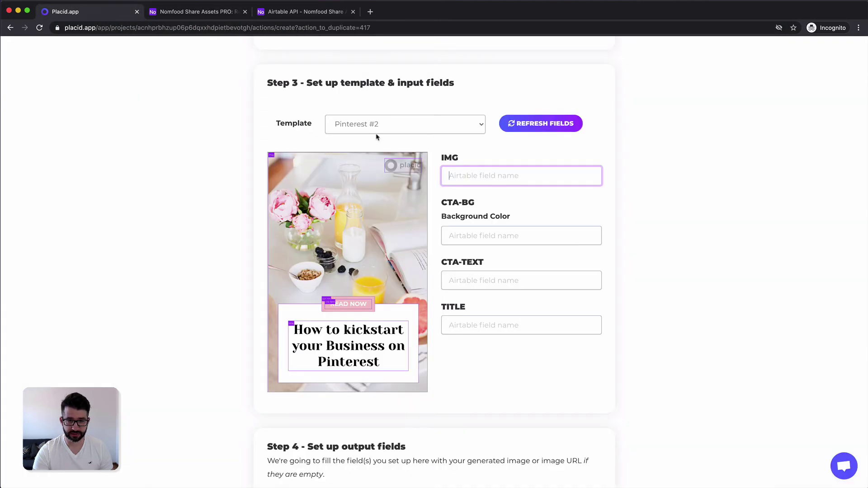
text(Image)
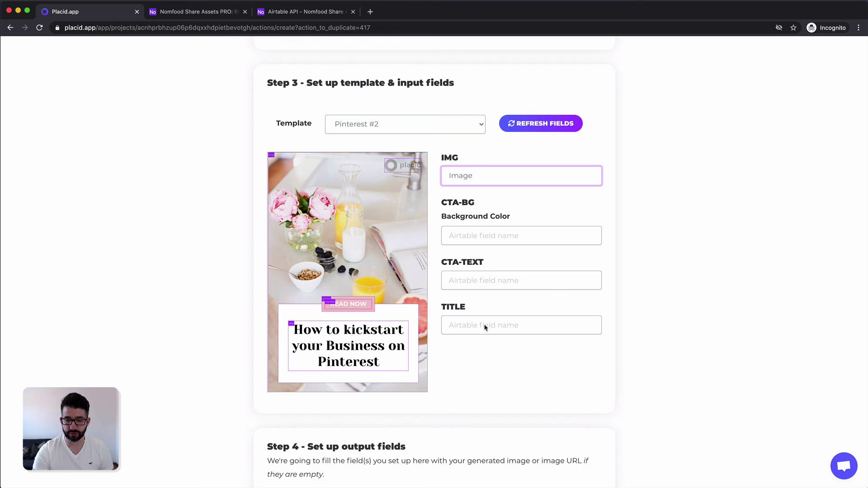
click(468, 323)
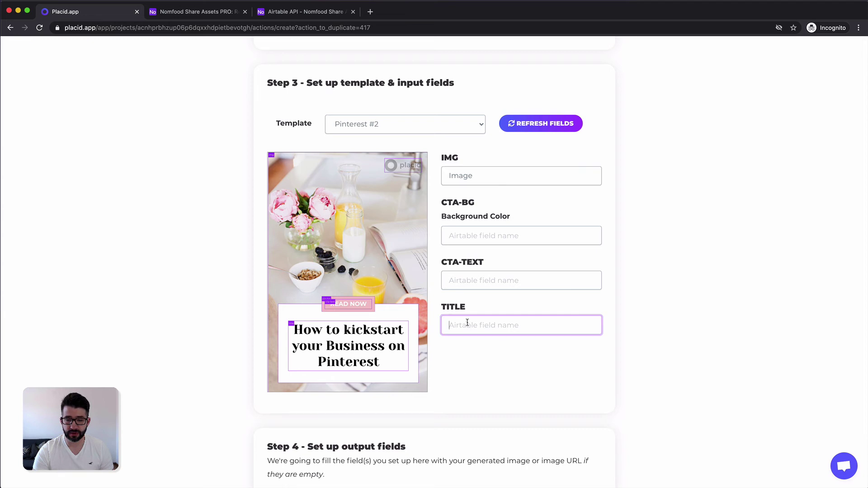
click(195, 11)
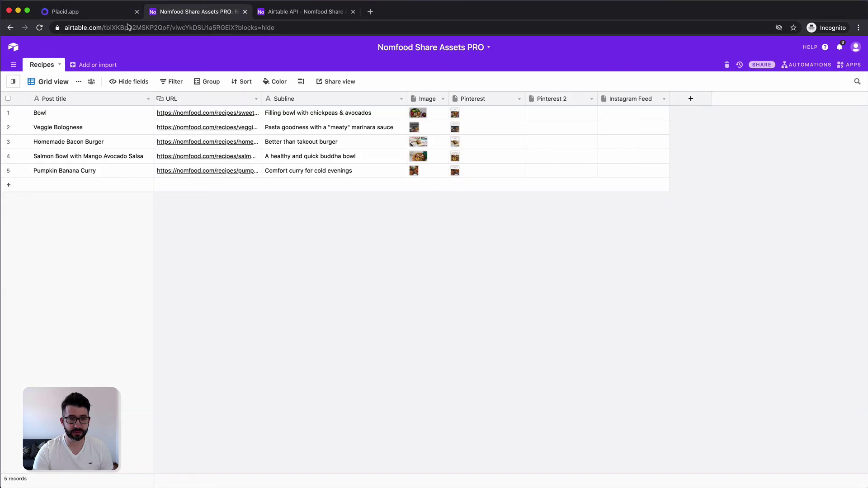
click(91, 11)
text(Post title)
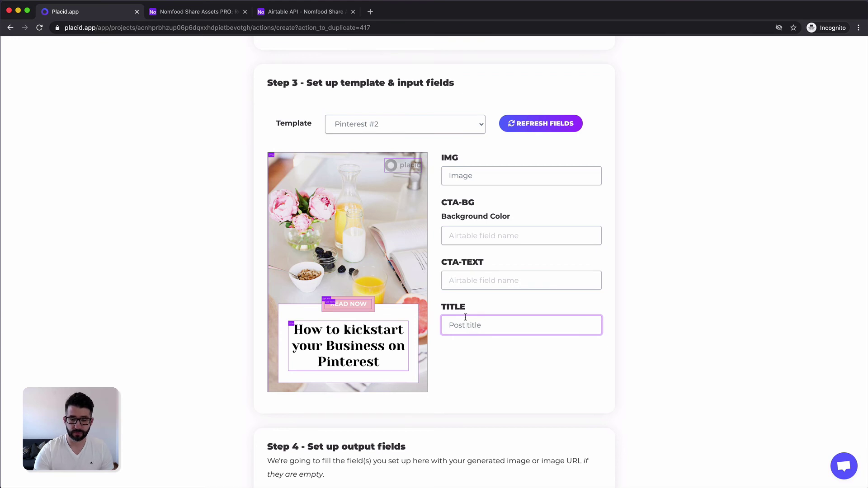
Set the output image column to Pinterest 2 and create the action.
scroll(465, 317, down, 5)
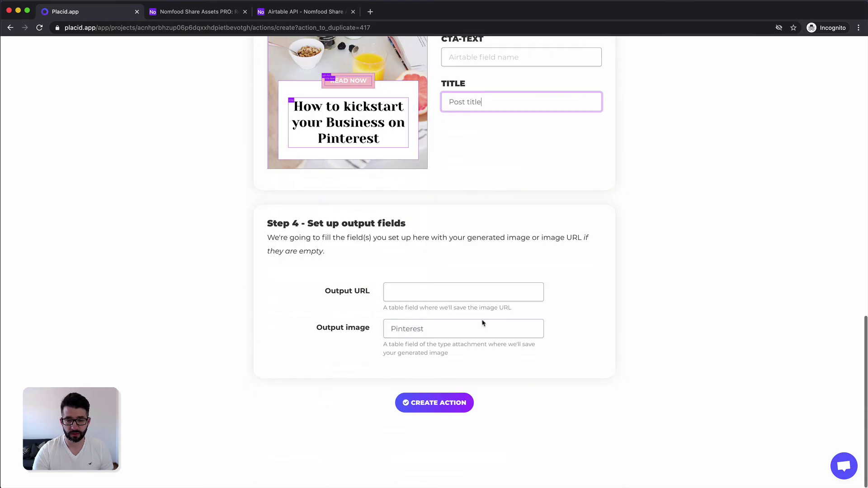
click(413, 333)
click(161, 14)
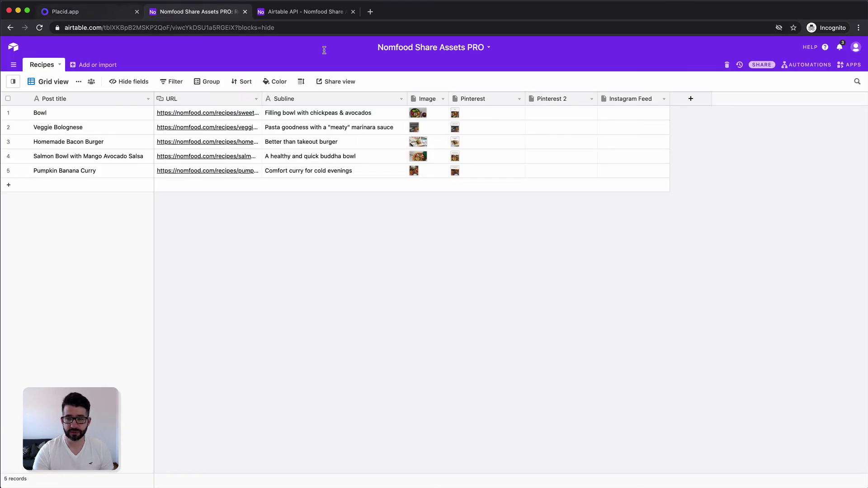
click(83, 16)
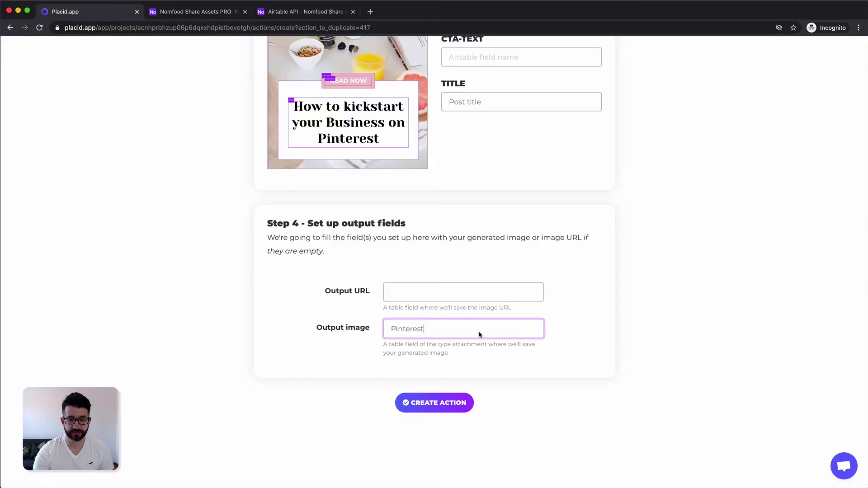
click(443, 410)
scroll(471, 360, down, 5)
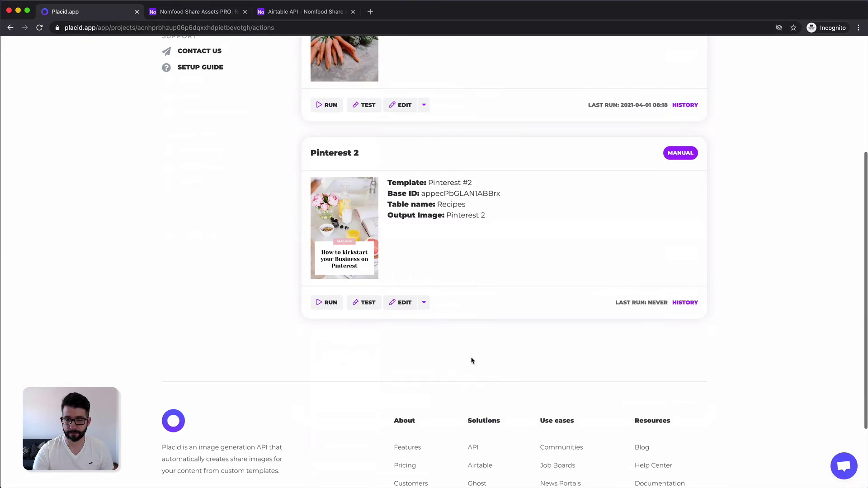
Duplicate the Pinterest 2 action as Instagram Feed, using the Instagram Feed template.
click(423, 302)
click(433, 321)
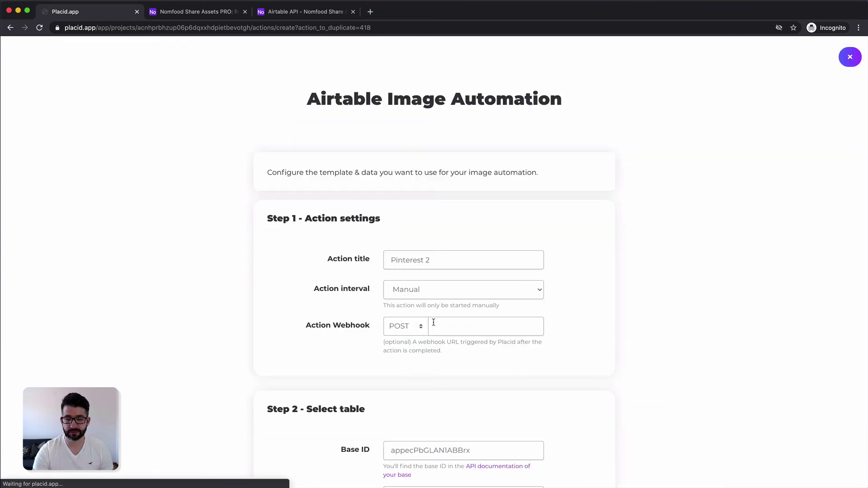
triple_click(437, 262)
text(Instagram Feed)
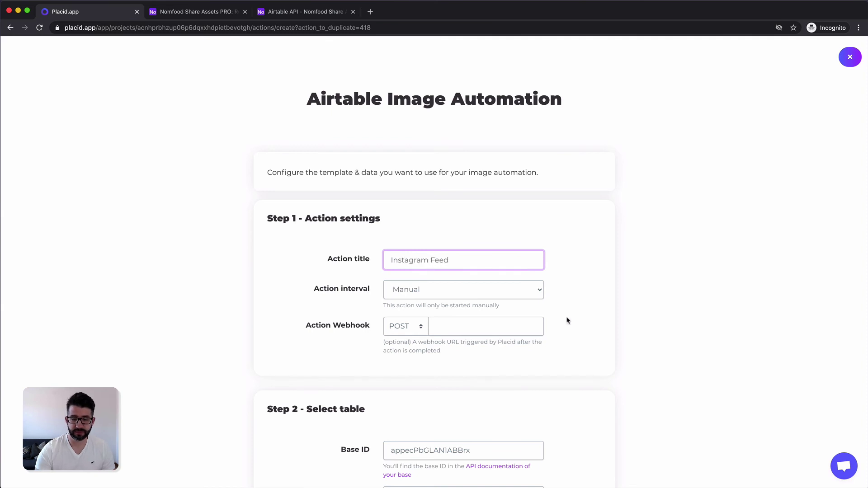
scroll(567, 320, down, 7)
click(413, 298)
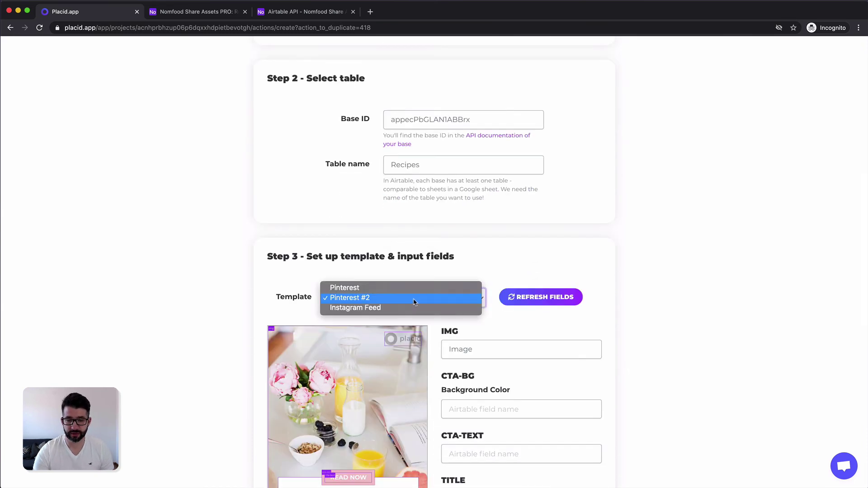
click(415, 308)
scroll(498, 341, down, 4)
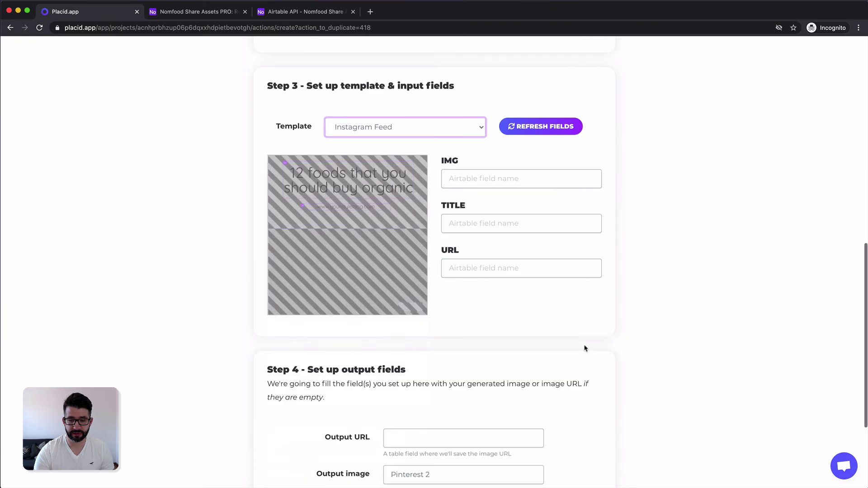
Map the IMG input to Image and the TITLE input to Post title.
click(476, 180)
text(Imnage)
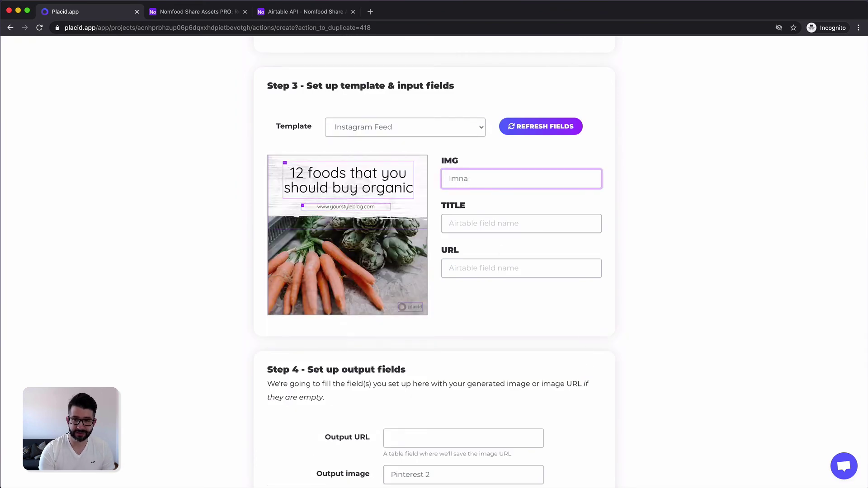
key(Tab)
text(P)
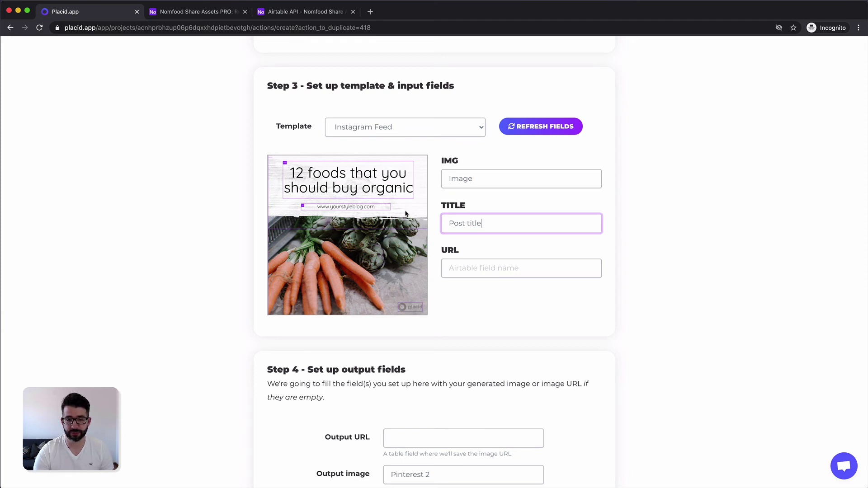
scroll(520, 356, down, 3)
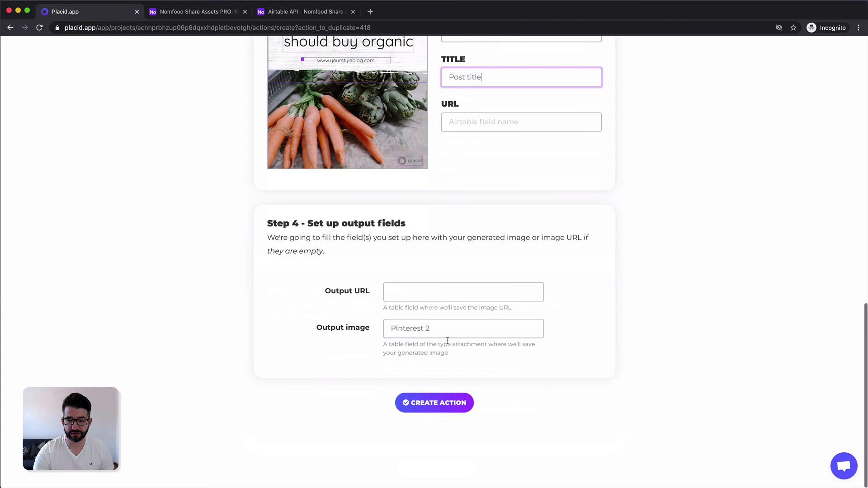
Copy the Instagram Feed column name from Airtable as the output image and create the action.
click(193, 14)
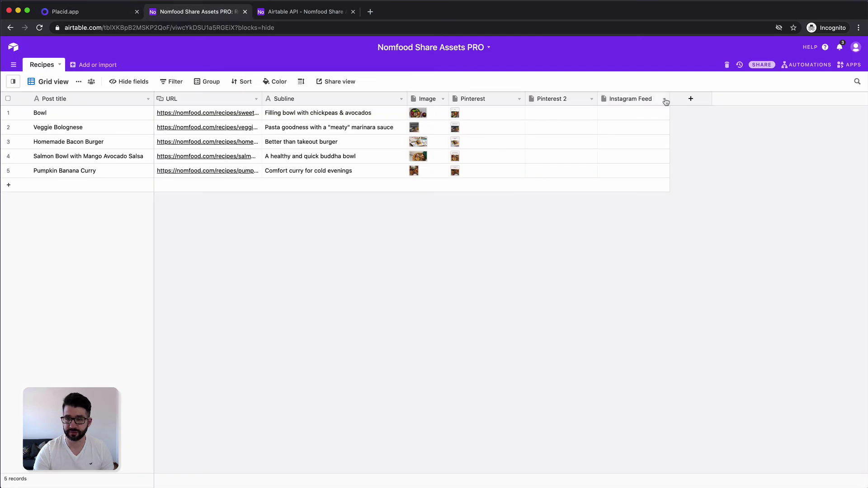
double_click(629, 102)
key(super+c)
click(672, 303)
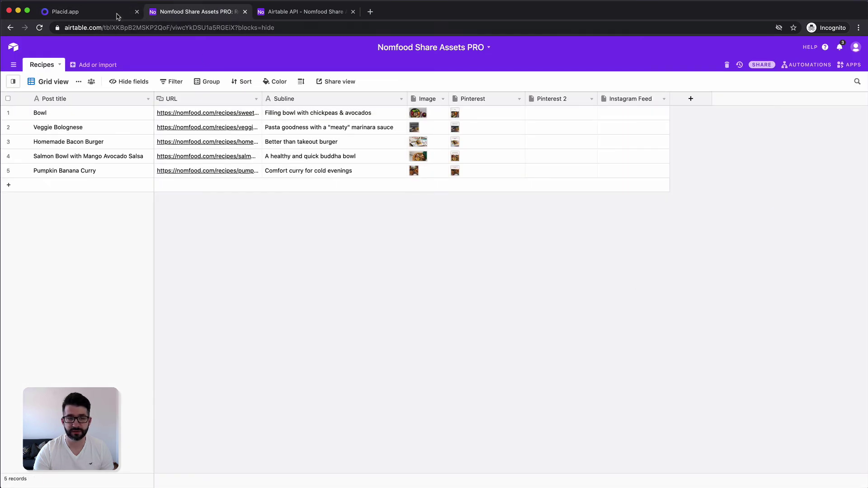
click(115, 15)
click(449, 334)
key(super+v)
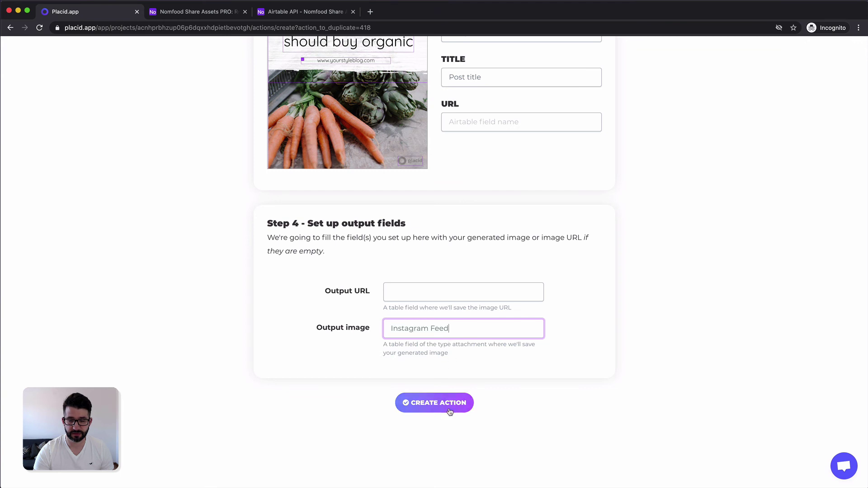
click(435, 403)
Open the Instagram Feed template from the templates list for editing.
scroll(589, 413, down, 4)
scroll(294, 361, up, 4)
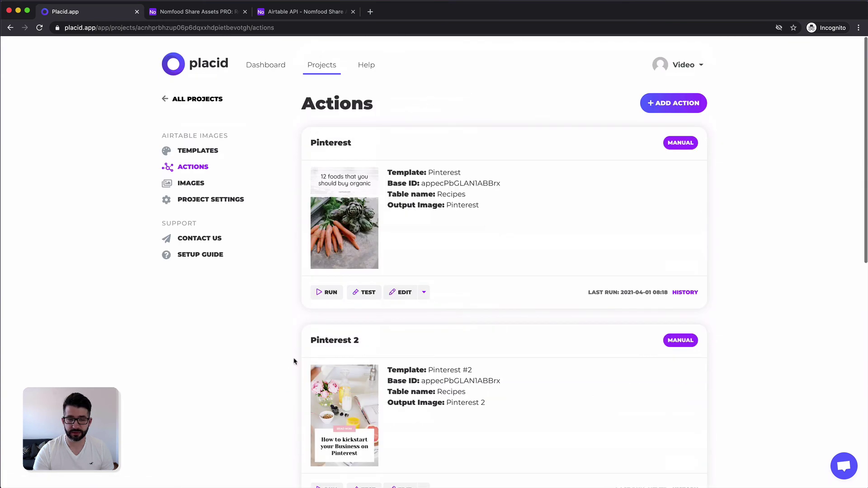
click(190, 151)
scroll(455, 240, down, 5)
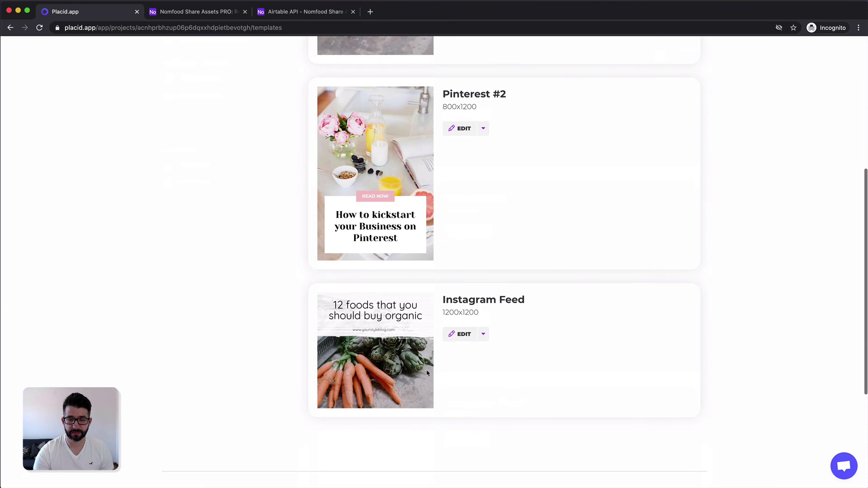
click(460, 334)
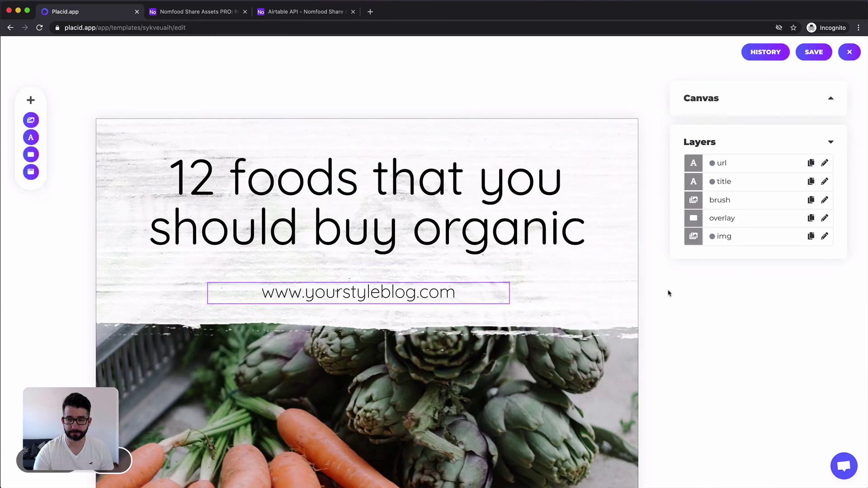
Replace the website line's default text with nomfoods.com, save and close the editor.
scroll(789, 296, down, 4)
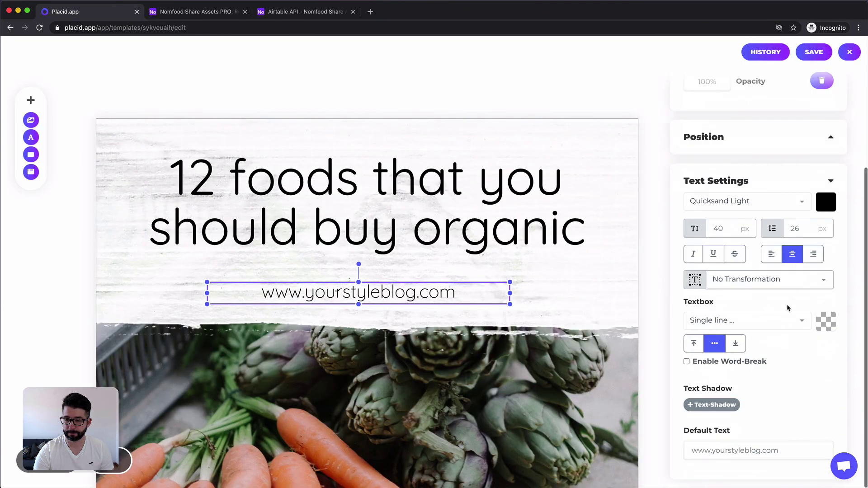
triple_click(747, 450)
text(nomfood)
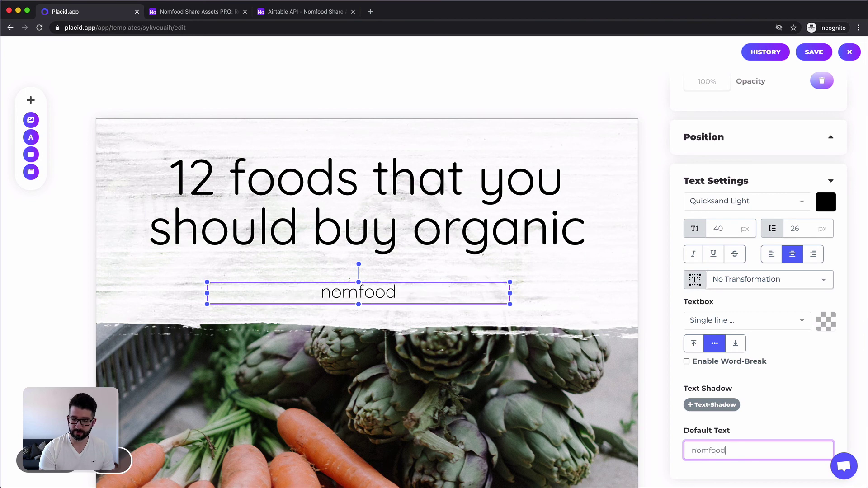
text(s.com)
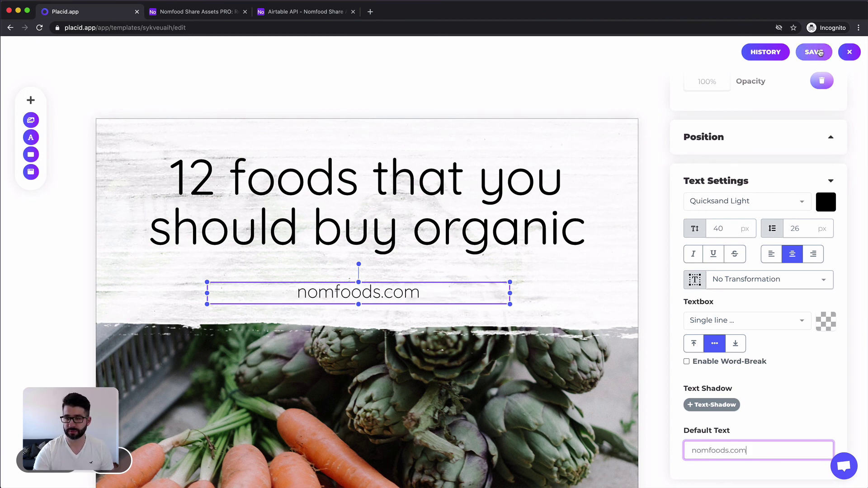
click(814, 52)
click(847, 54)
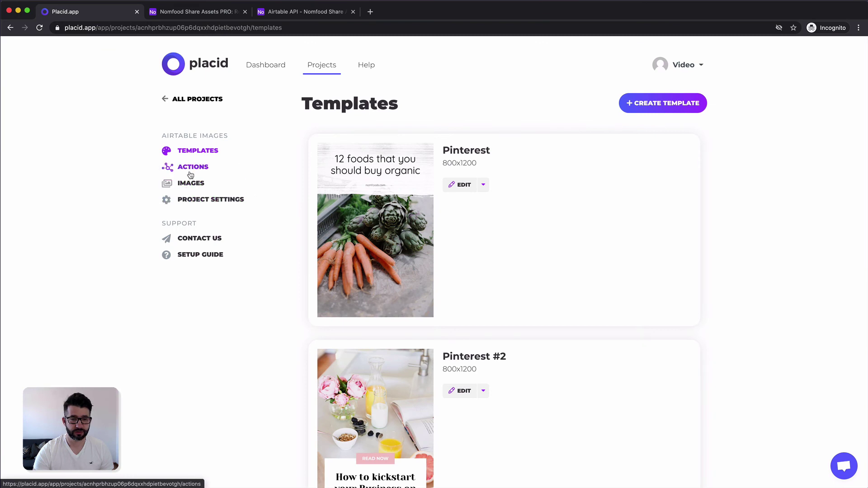
Run the Pinterest 2 and Instagram Feed actions, then check the recipes table in Airtable.
click(190, 174)
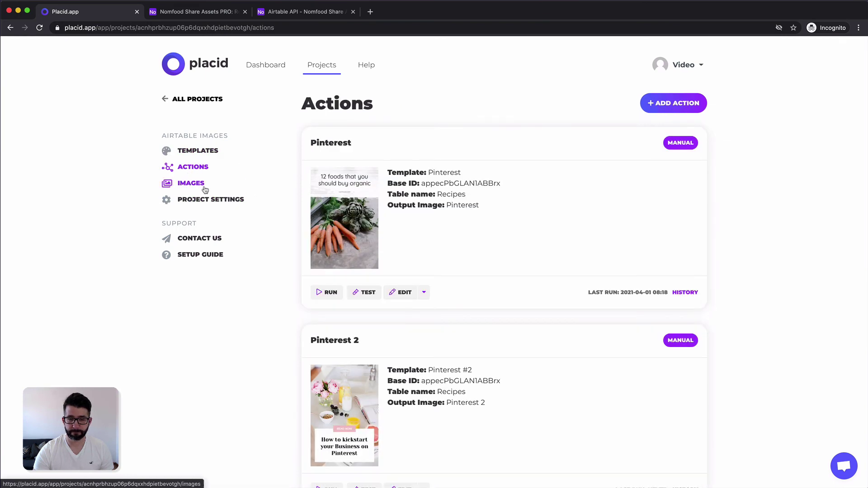
scroll(205, 192, down, 4)
scroll(209, 193, down, 2)
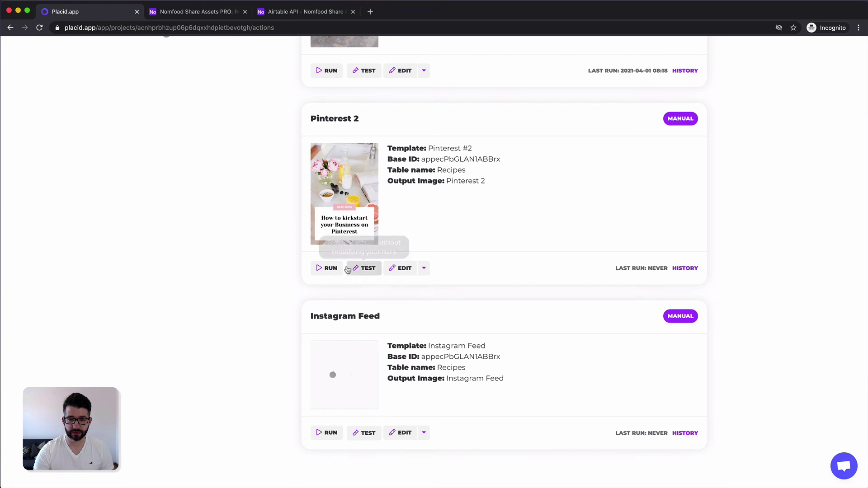
click(326, 269)
scroll(313, 405, down, 7)
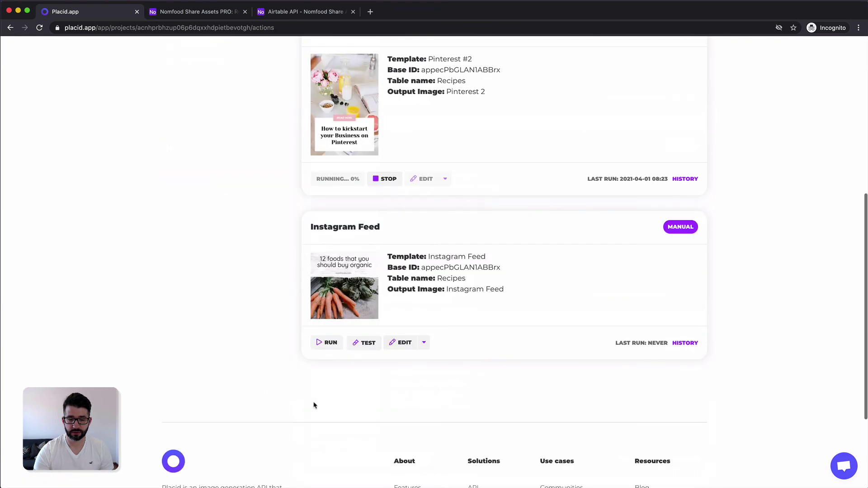
click(327, 343)
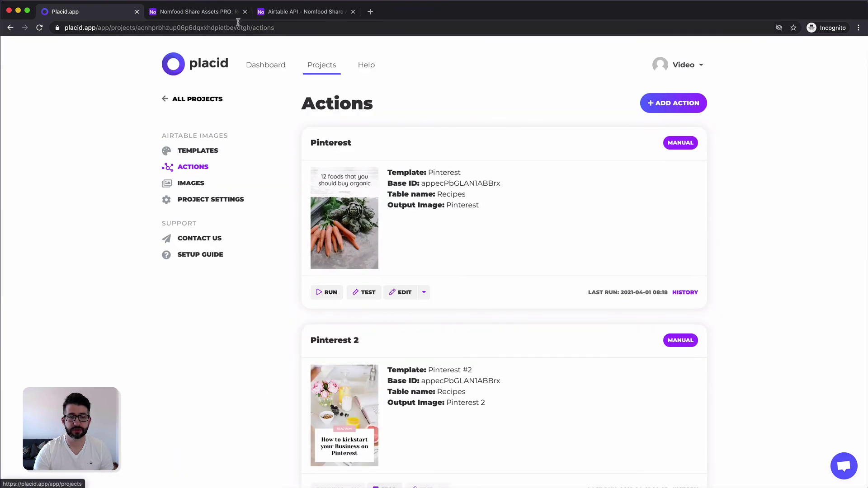
click(285, 20)
click(213, 12)
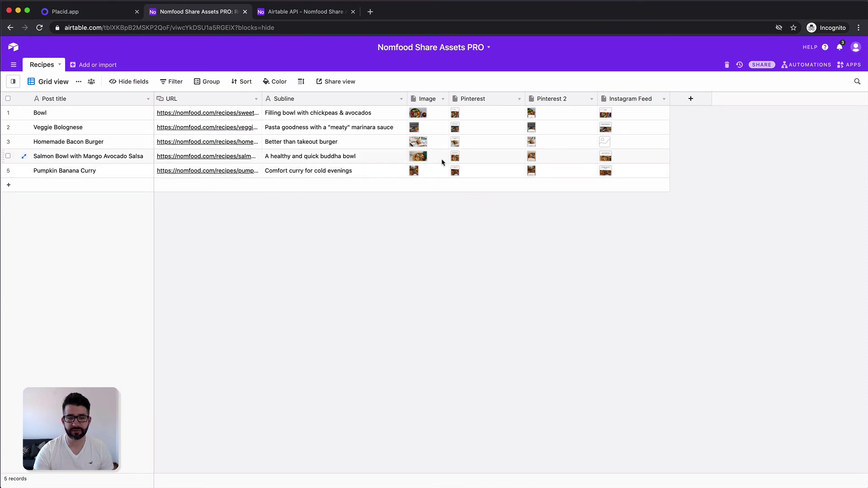
click(456, 159)
click(455, 158)
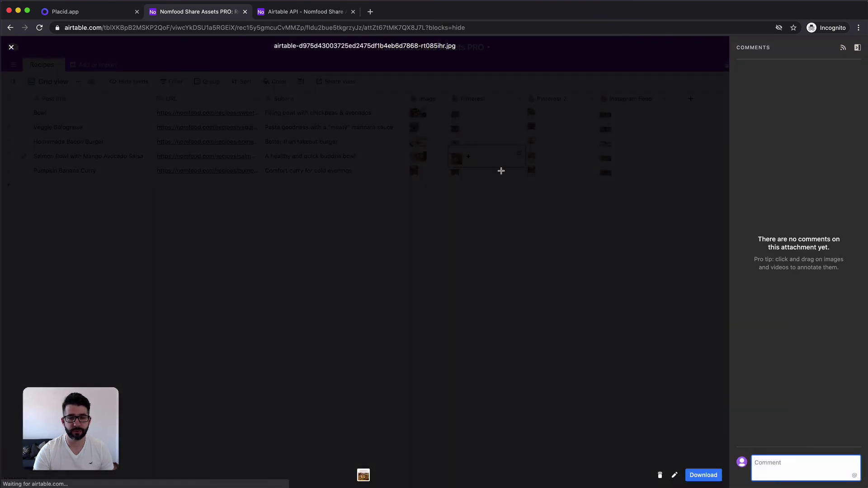
click(612, 264)
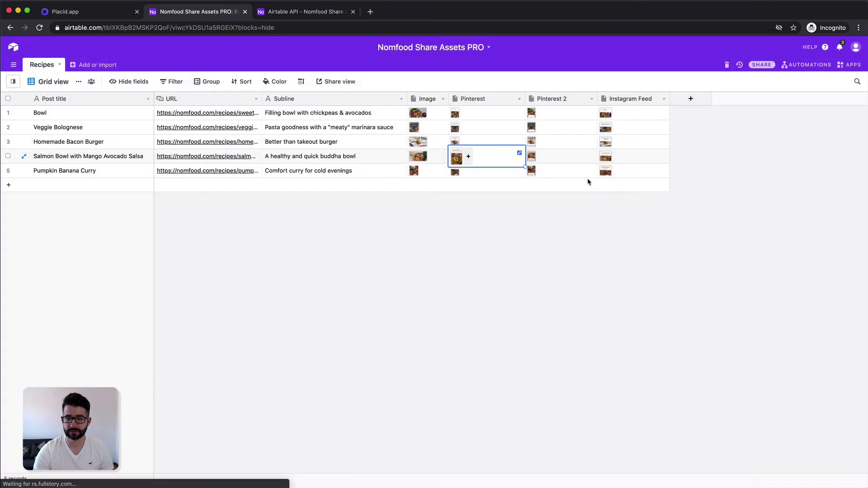
click(534, 157)
click(534, 158)
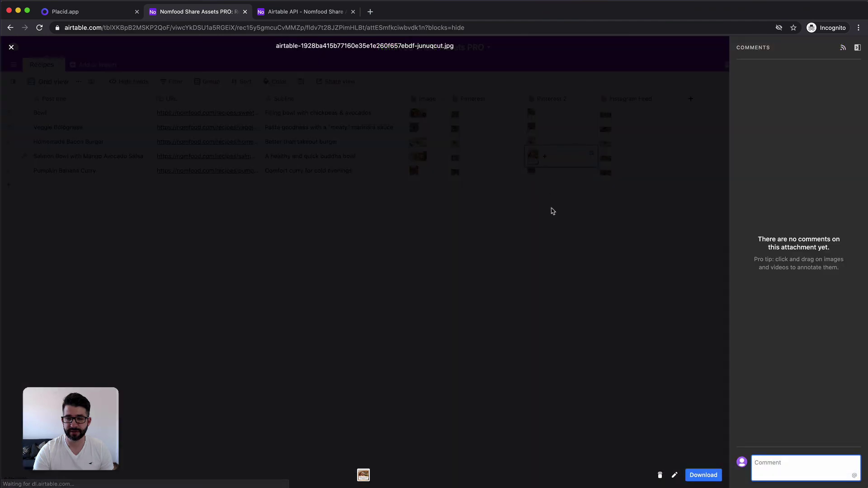
click(615, 256)
click(606, 156)
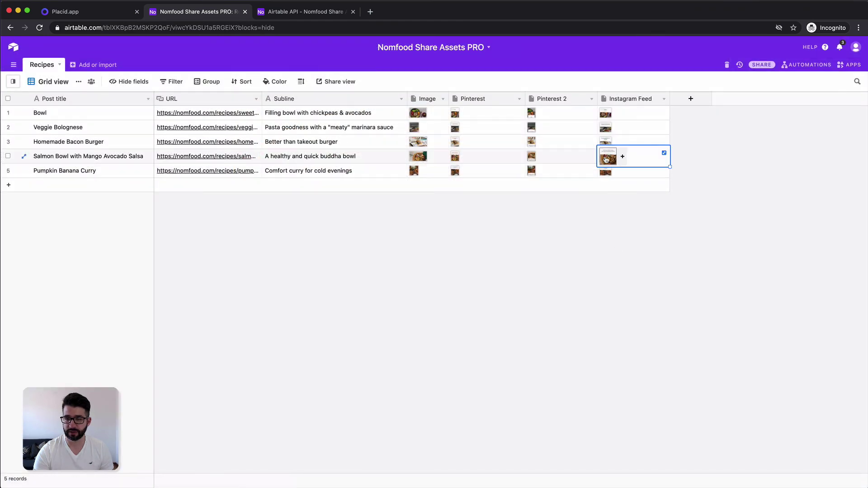
click(604, 157)
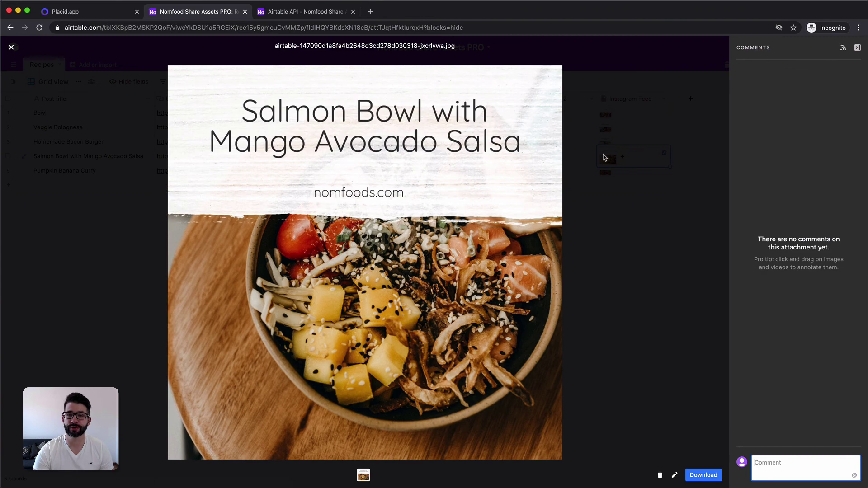
click(625, 243)
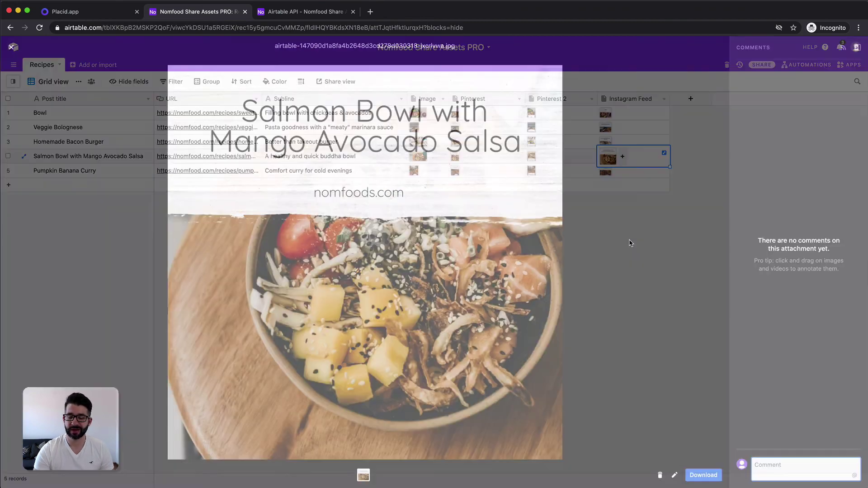